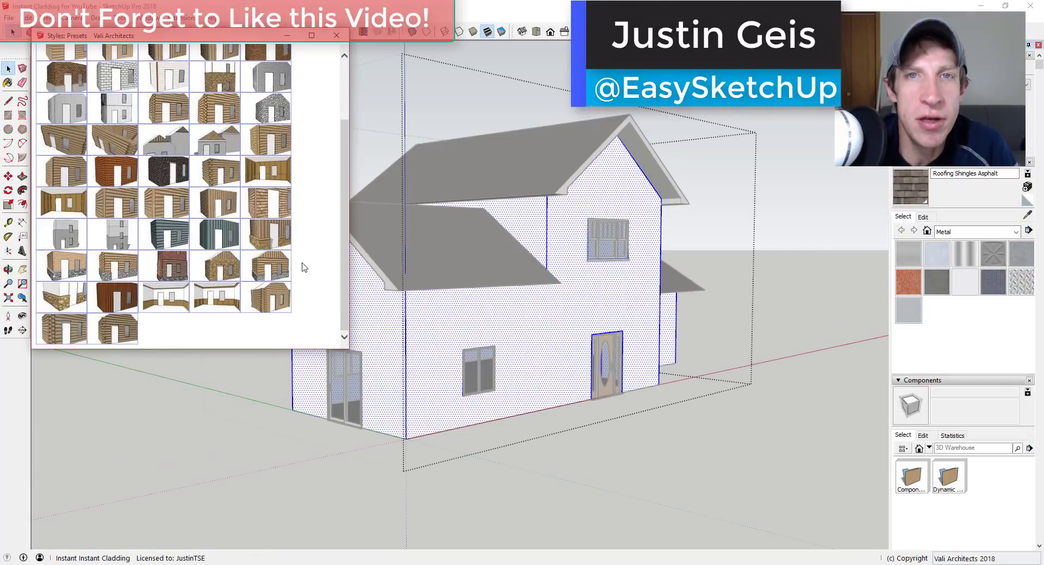
Load the Stone Bevel cladding preset for the house walls and look through its parameters, facade types and cladding types.
left_click(64, 268)
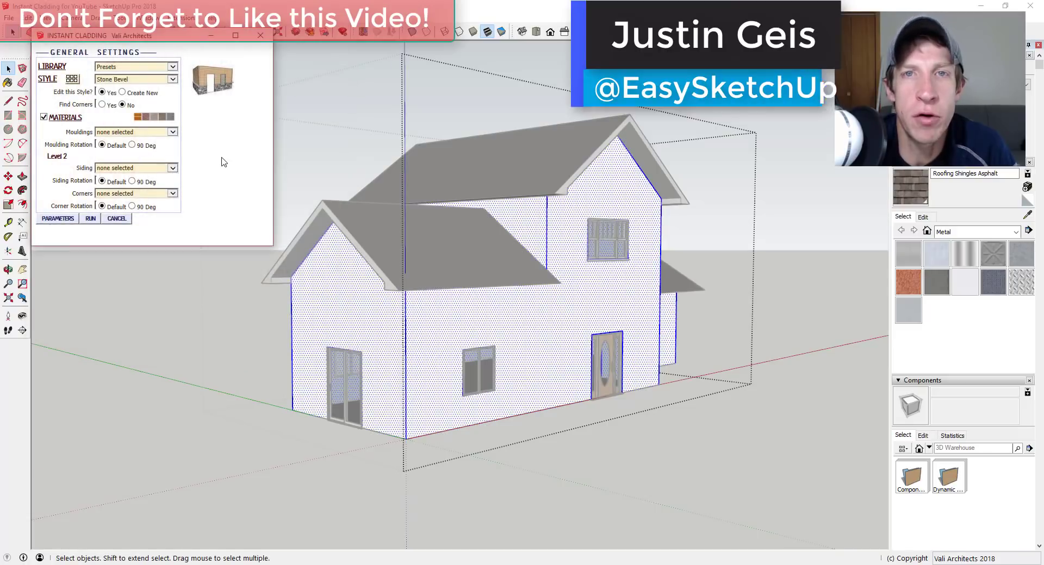
left_click(57, 219)
scroll(194, 162, "down", 5)
scroll(102, 183, "up", 2)
left_click(85, 110)
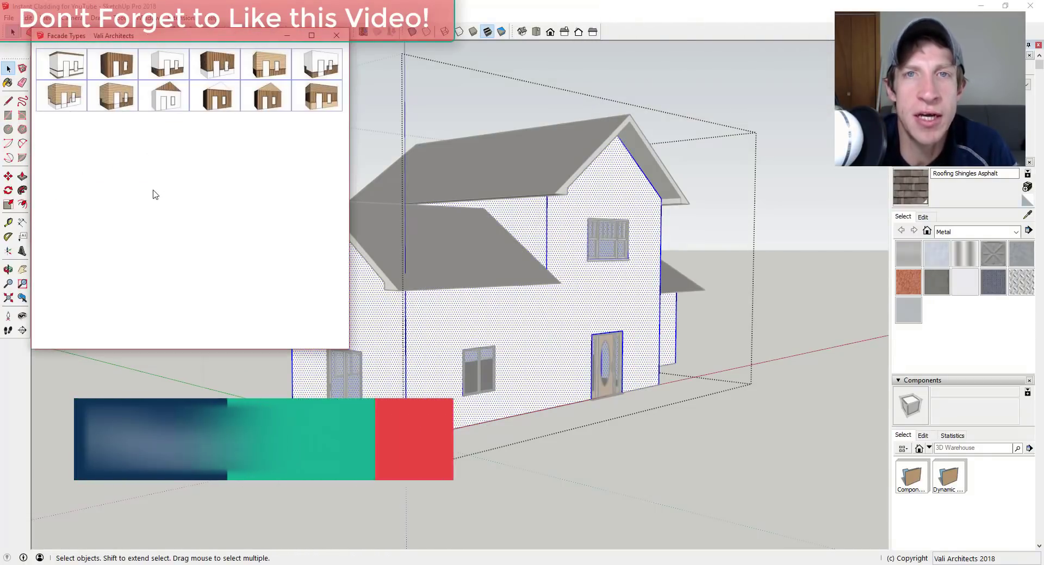
left_click(116, 58)
scroll(212, 193, "down", 3)
left_click(85, 159)
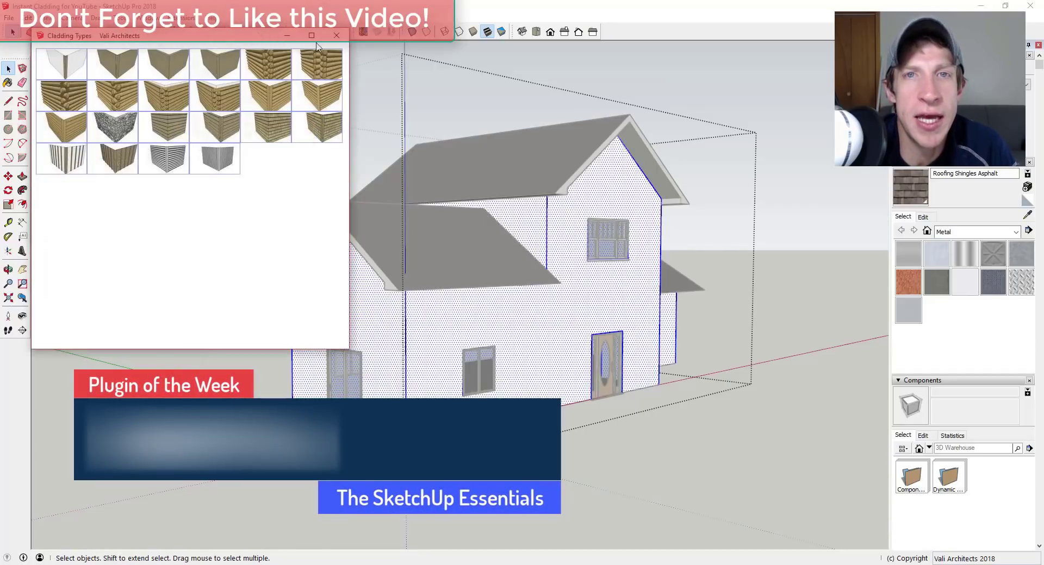
left_click(335, 37)
middle_click_drag(415, 252, 451, 275)
left_click(261, 35)
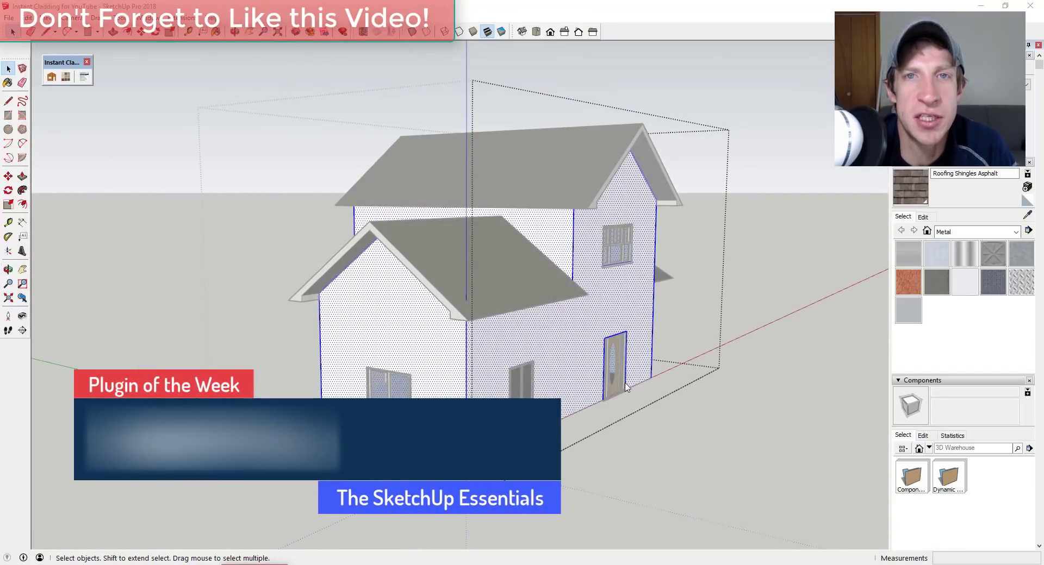
middle_click_drag(637, 372, 372, 316)
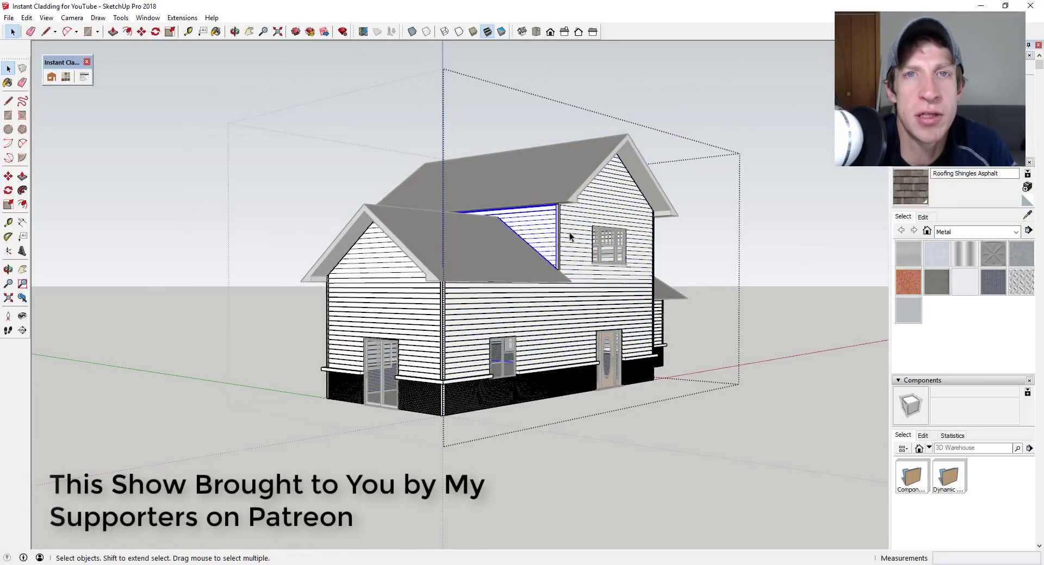
Select the base cladding around the house and add the [Color A03] material to it as siding.
left_click(590, 276)
left_click(523, 393)
left_click(428, 396)
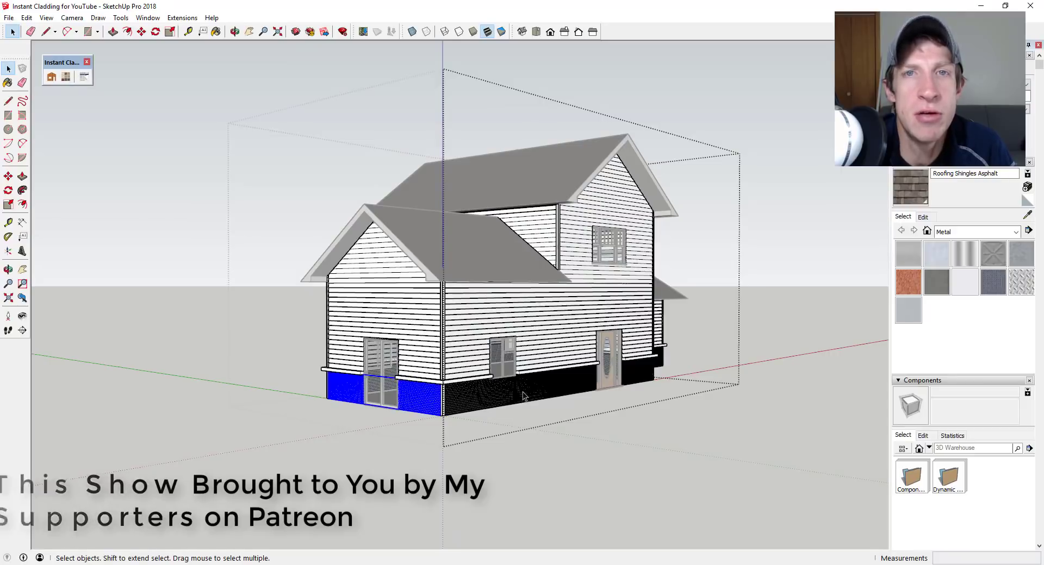
middle_click_drag(486, 424, 457, 409)
left_click_drag(701, 370, 248, 384)
left_click(65, 77)
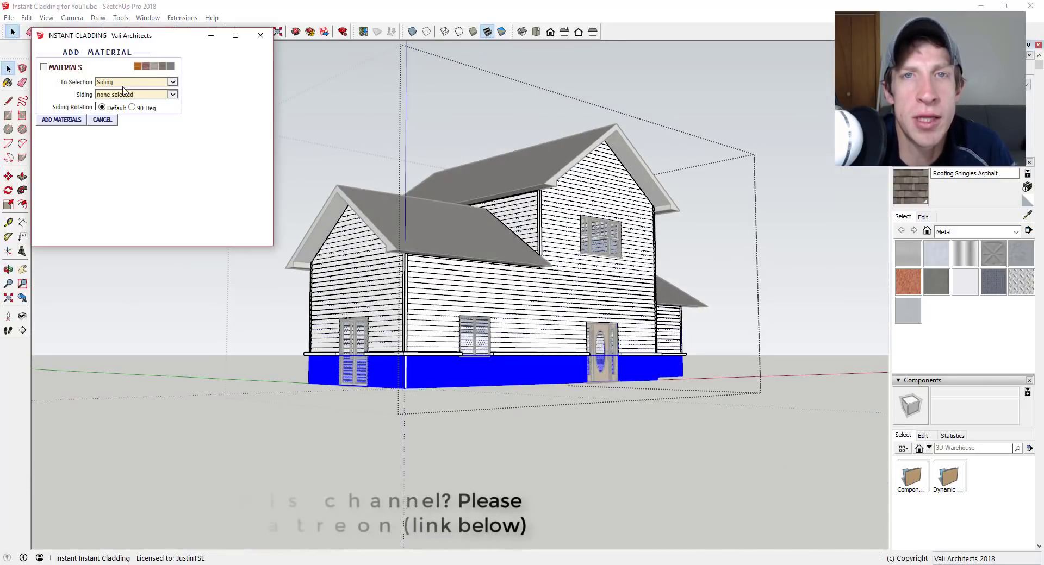
left_click(172, 94)
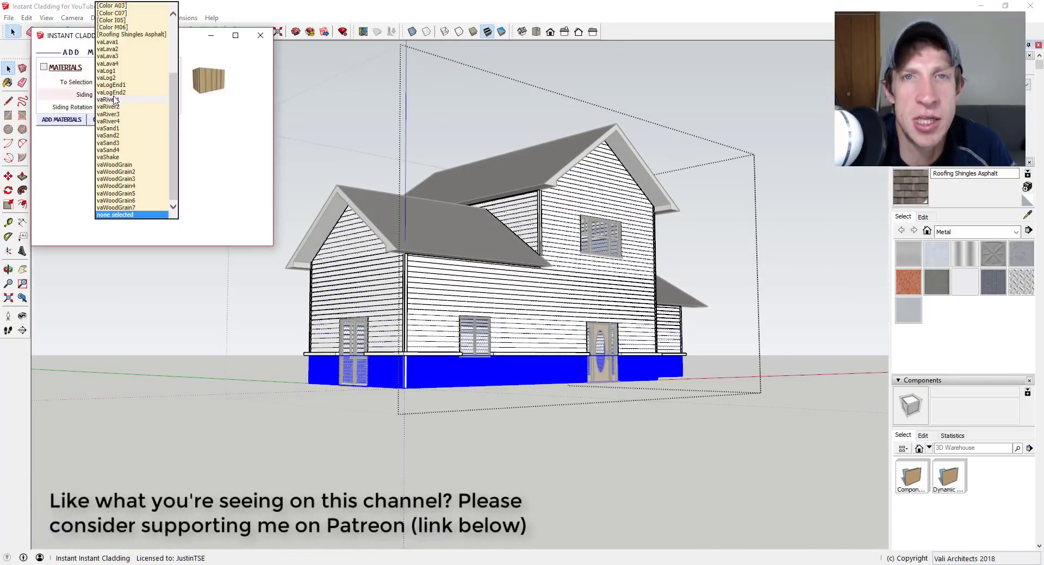
left_click(120, 76)
left_click(63, 120)
left_click(492, 435)
middle_click_drag(492, 435, 554, 456)
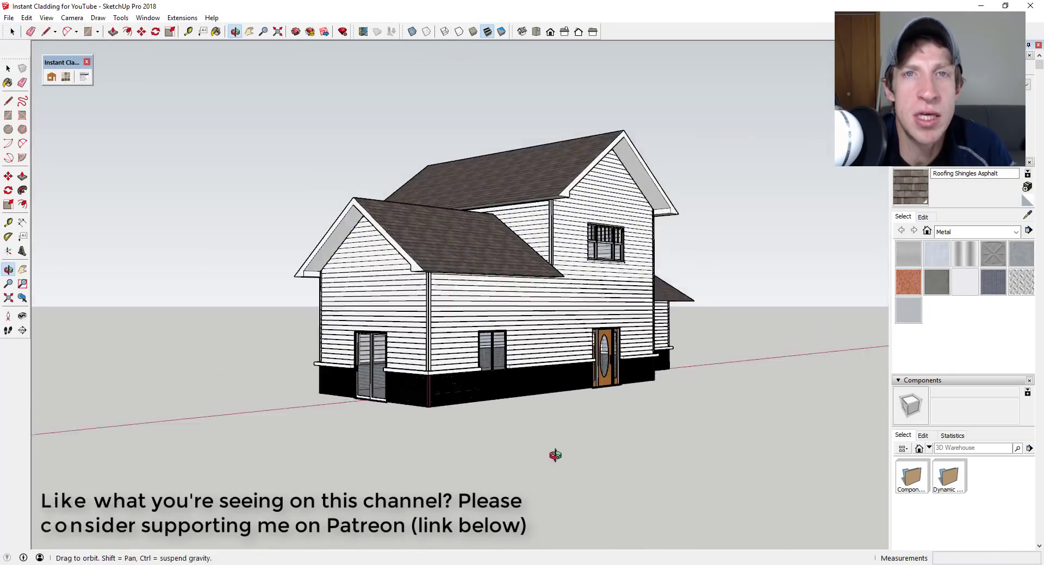
Select the horizontal siding on the house's upper walls and add a different siding material to it.
scroll(524, 393, "up", 6)
middle_click_drag(524, 393, 465, 283)
scroll(512, 384, "down", 8)
double_click(465, 282)
left_click_drag(717, 227, 236, 297)
left_click(66, 77)
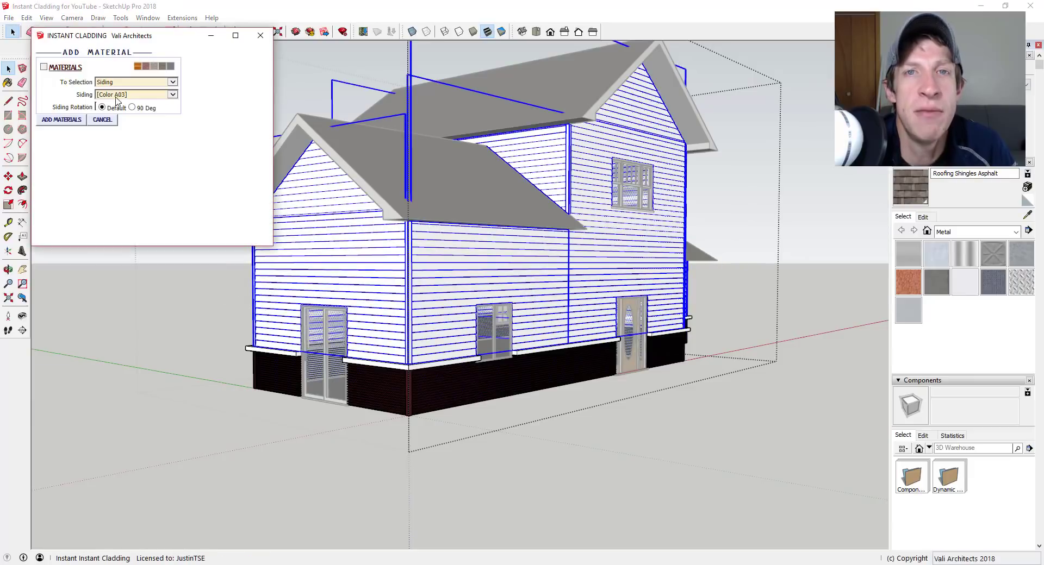
left_click(114, 94)
left_click(119, 105)
left_click(56, 121)
left_click(492, 320)
middle_click_drag(516, 321, 497, 409)
scroll(523, 347, "up", 5)
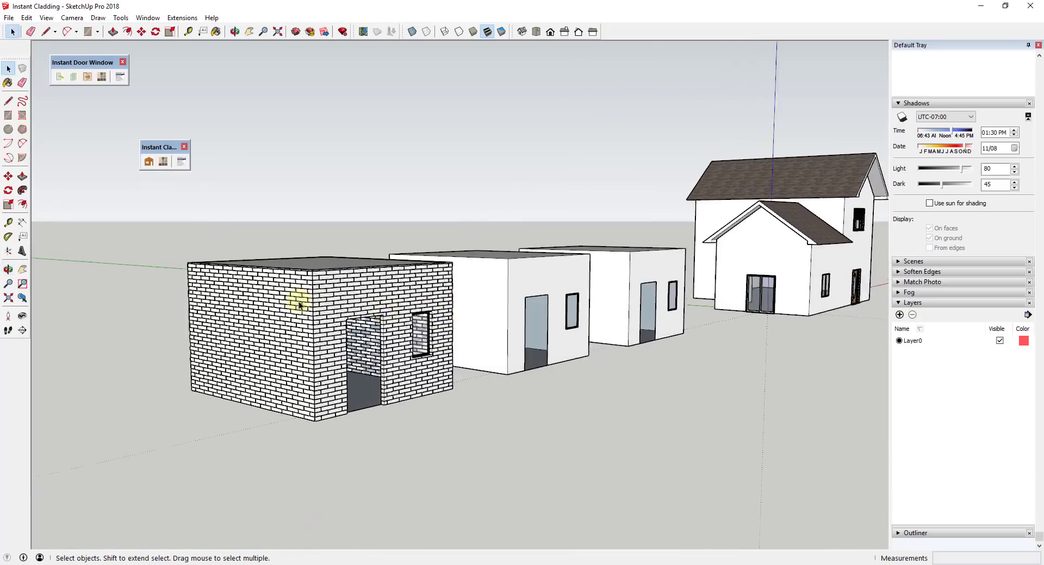
Examine the brick cladding on the first box up close, including its corner, doorway and window.
scroll(333, 301, "up", 3)
scroll(332, 302, "up", 3)
middle_click_drag(597, 335, 561, 305)
scroll(478, 367, "down", 5)
scroll(403, 310, "up", 6)
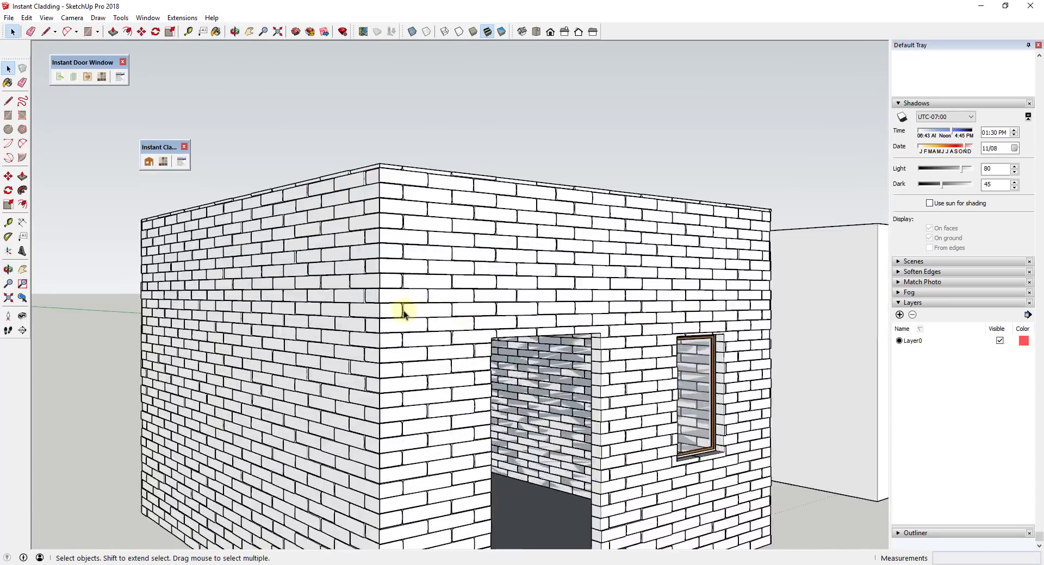
scroll(361, 310, "up", 4)
middle_click_drag(361, 310, 342, 328)
scroll(280, 338, "down", 8)
Select the second box's walls and choose the Corrugated Horiz preset style for their cladding.
left_click(345, 328)
middle_click_drag(679, 256, 563, 261)
left_click_drag(563, 262, 336, 235)
middle_click_drag(337, 239, 490, 242)
left_click(149, 162)
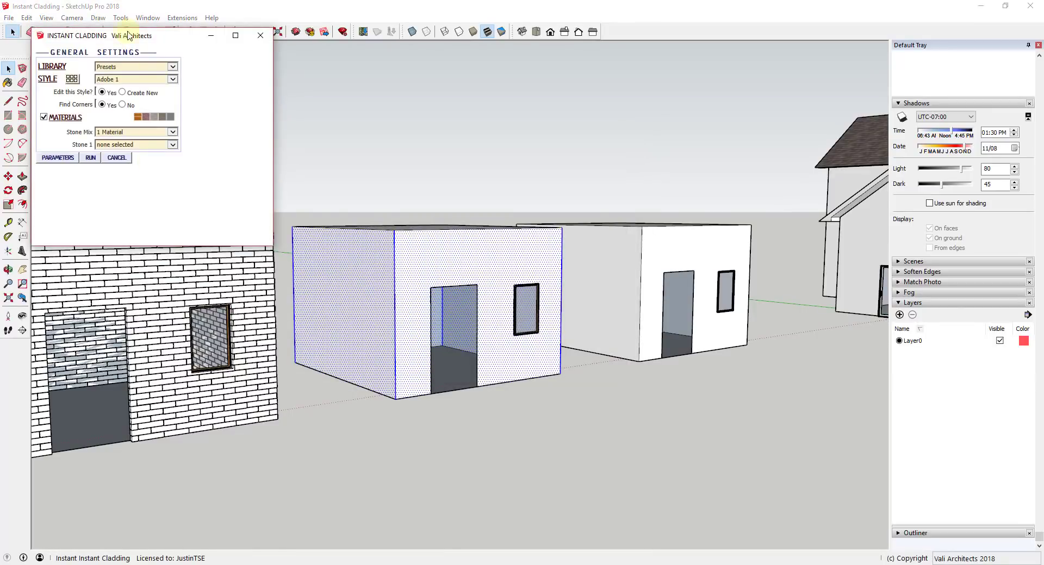
left_click(72, 80)
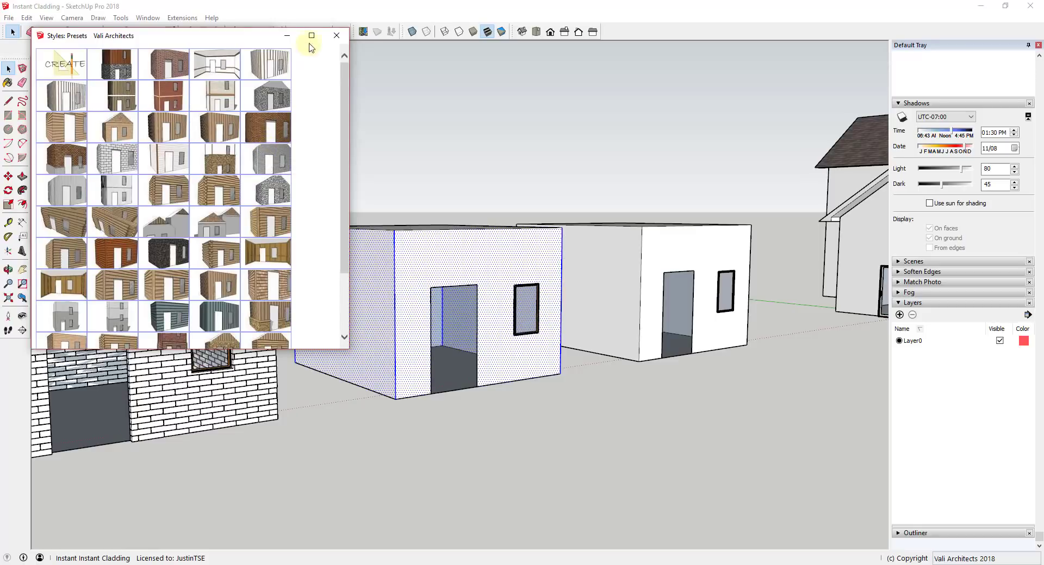
left_click(337, 35)
Leave the siding material as none selected and generate the corrugated cladding on the second box.
left_click(131, 132)
left_click(113, 82)
left_click(126, 132)
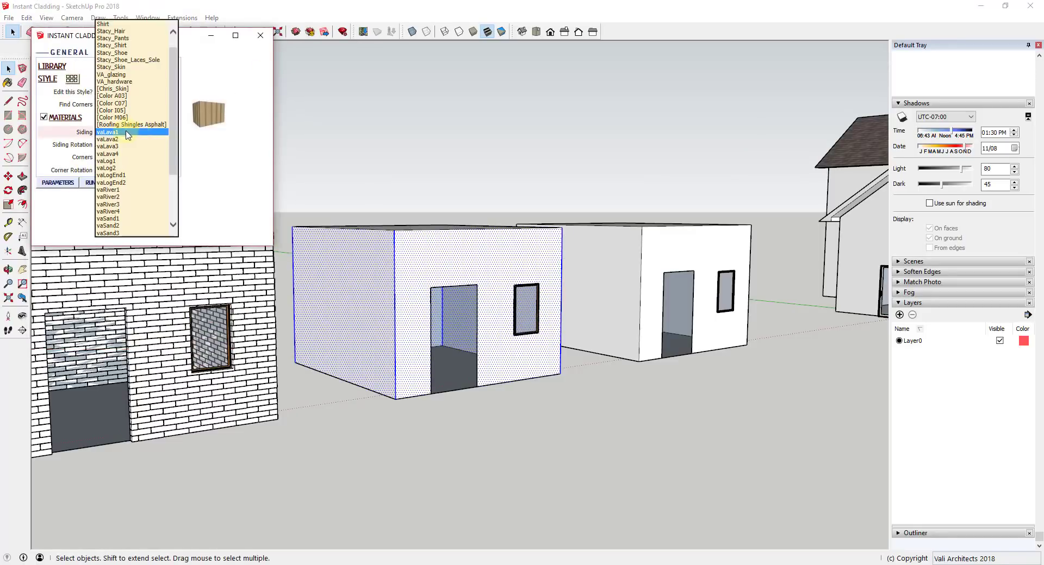
scroll(123, 106, "down", 3)
left_click(114, 232)
left_click(89, 183)
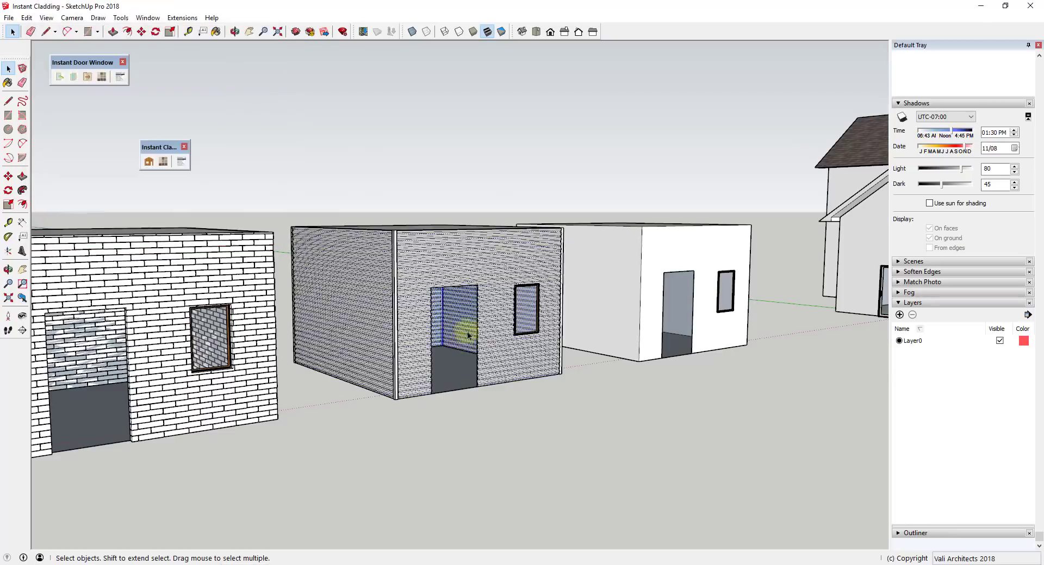
Select the third box's walls and clad them with the Log Staggered 1 preset style.
scroll(448, 264, "up", 2)
scroll(449, 266, "up", 3)
middle_click_drag(438, 263, 570, 381)
scroll(380, 358, "down", 5)
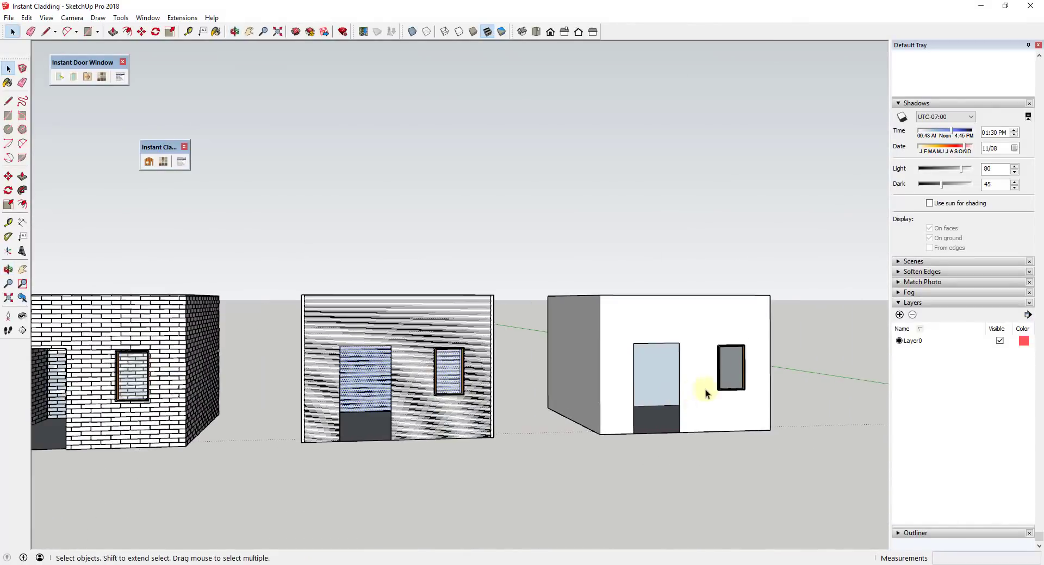
middle_click_drag(704, 391, 511, 315, "shift")
left_click(511, 315)
left_click(149, 162)
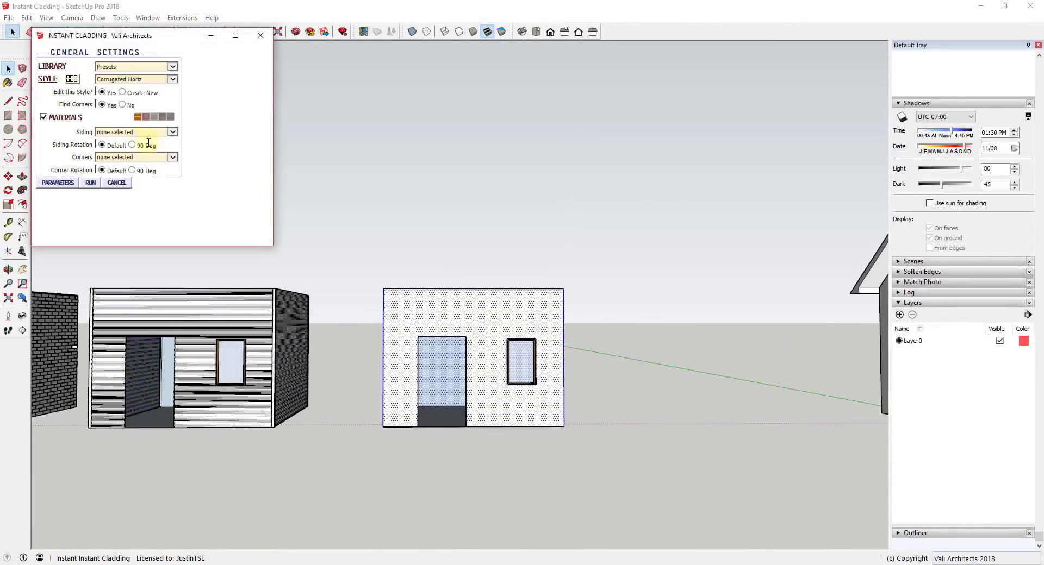
left_click(65, 78)
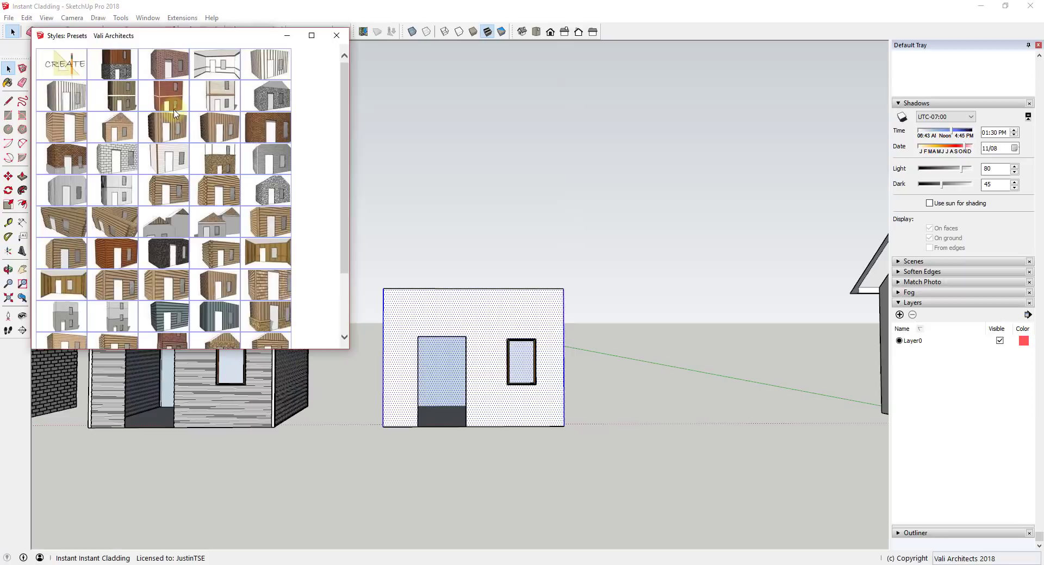
left_click(211, 252)
left_click(336, 35)
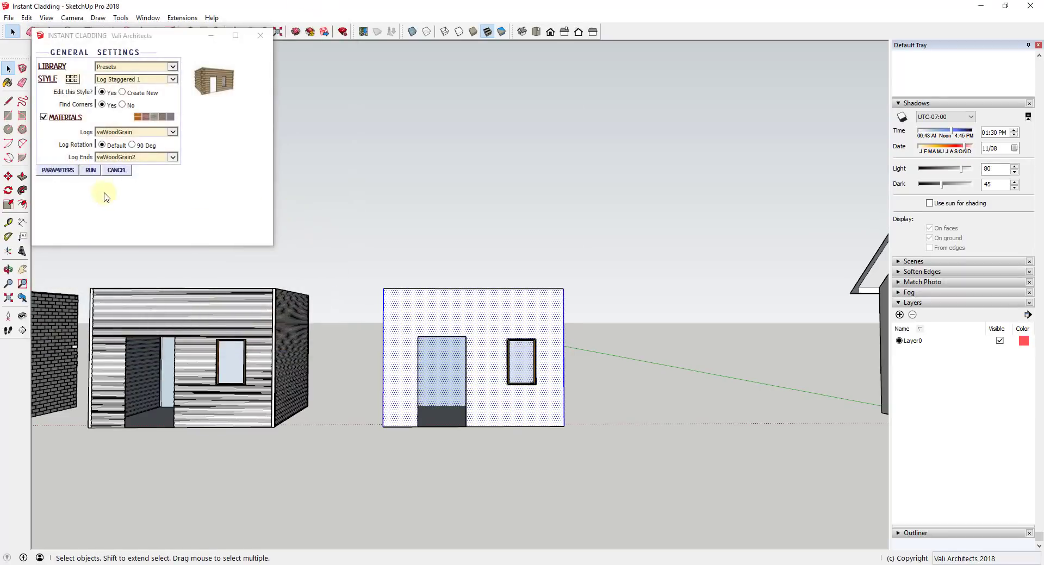
left_click(90, 170)
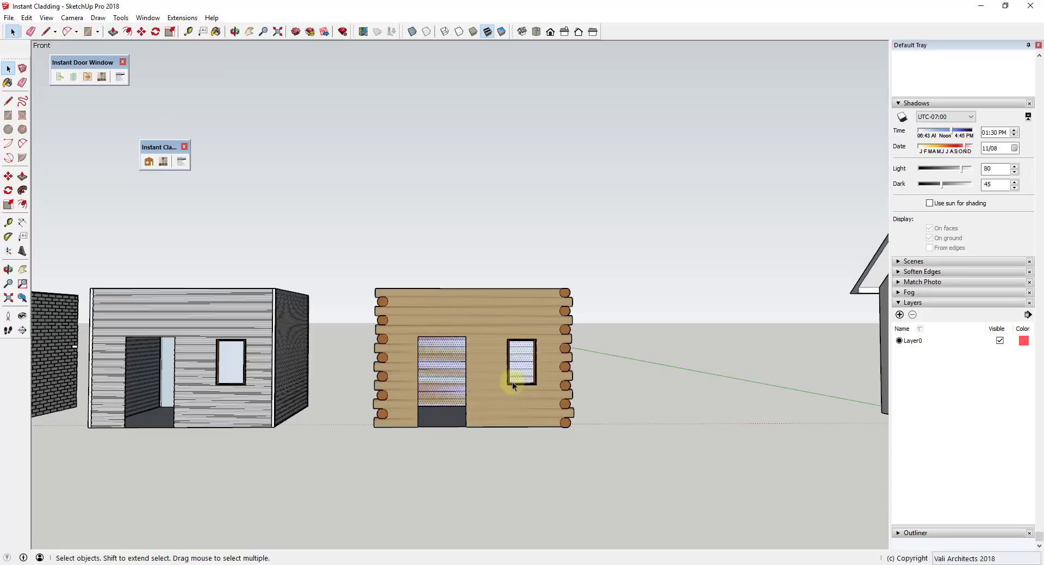
Load the Vali Architects cladding materials into the model from the Instant Cladding extension.
middle_click_drag(508, 380, 636, 386)
scroll(442, 332, "up", 5)
middle_click_drag(442, 332, 210, 294)
scroll(488, 276, "down", 3)
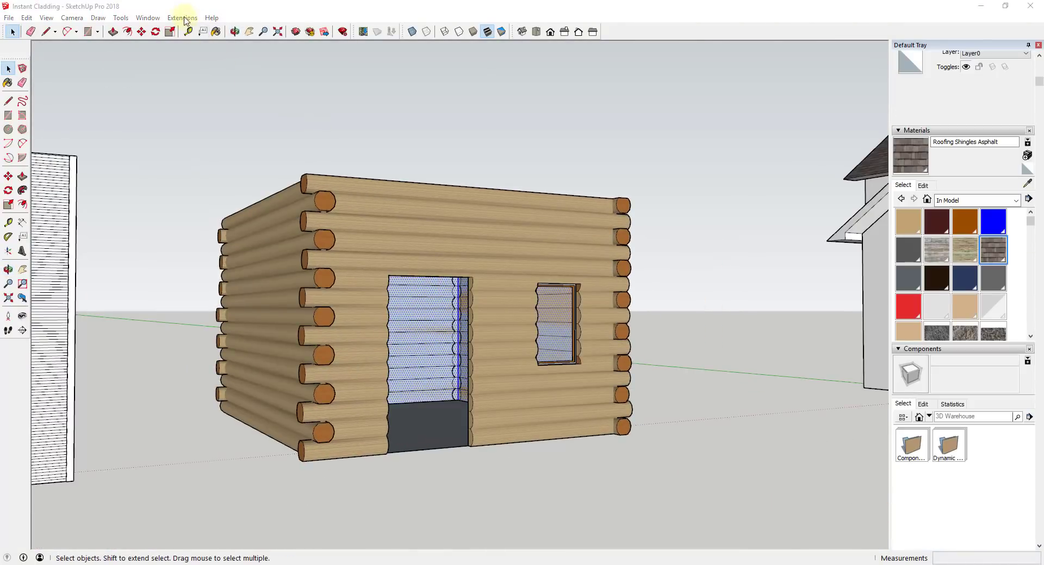
left_click(184, 18)
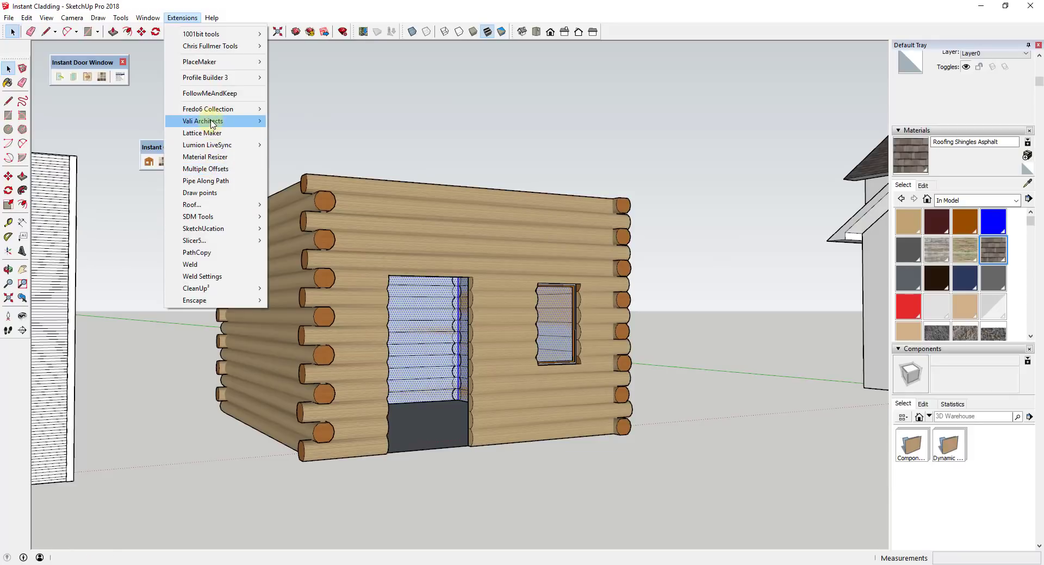
mouse_move(211, 123)
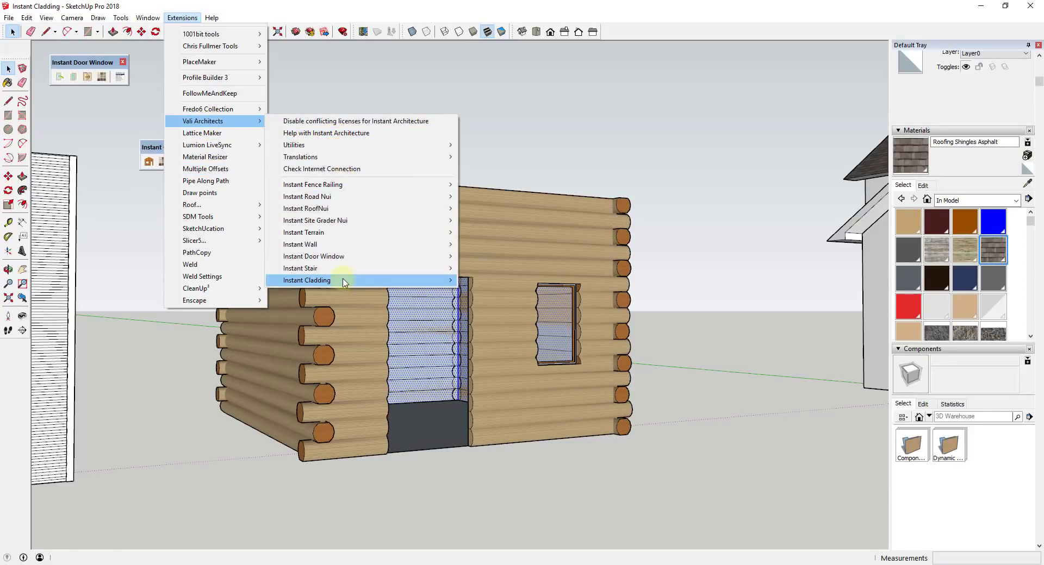
mouse_move(343, 284)
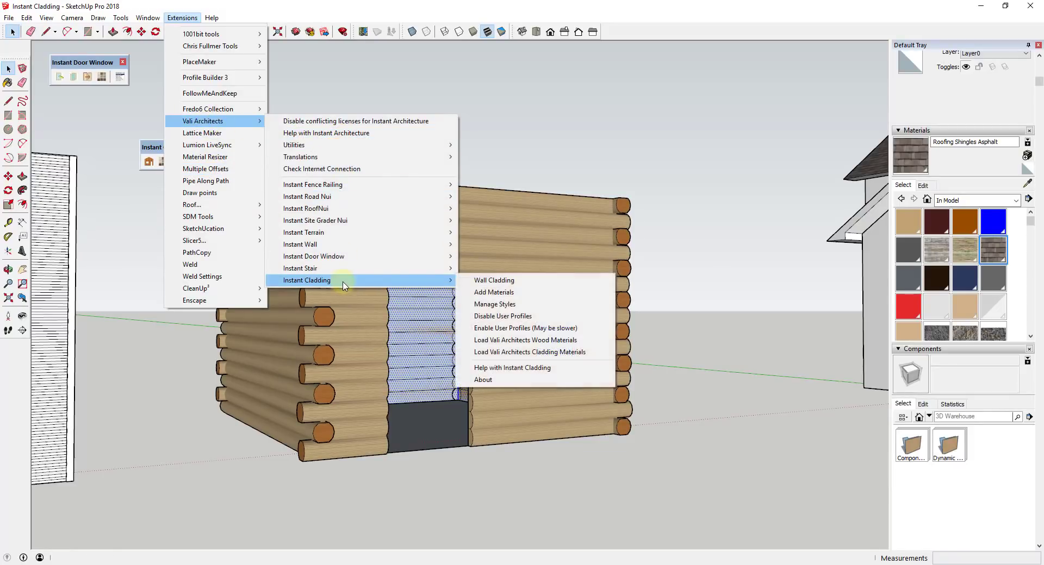
left_click(557, 353)
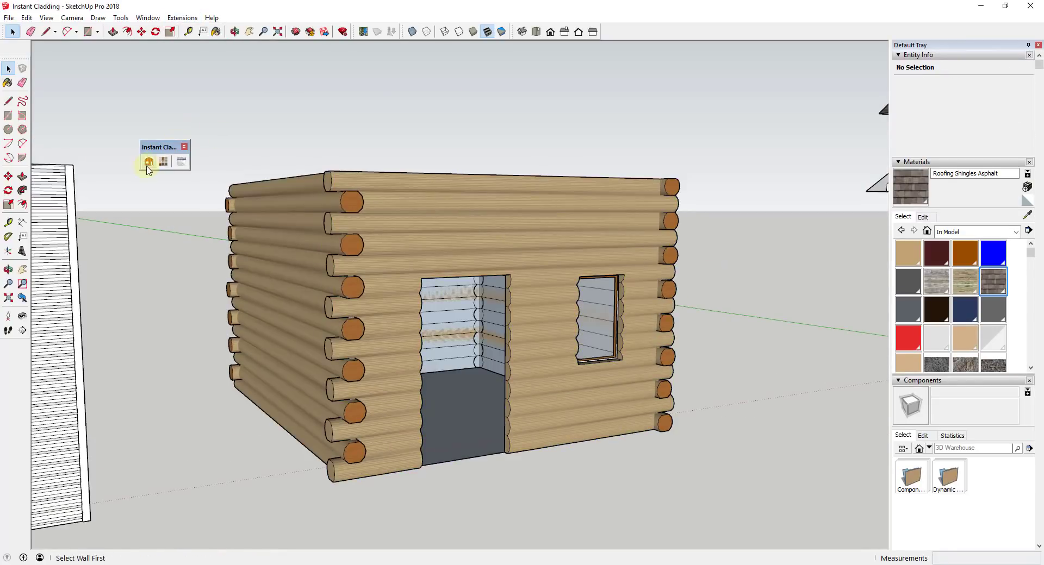
Open the Wall Cladding settings and look through the materials available for the logs.
left_click(148, 163)
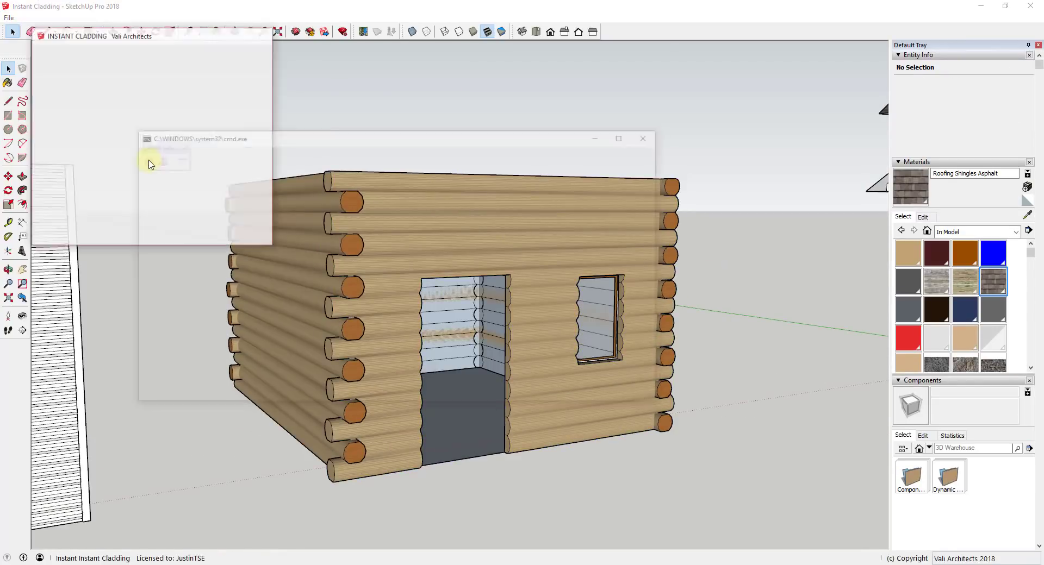
left_click(137, 134)
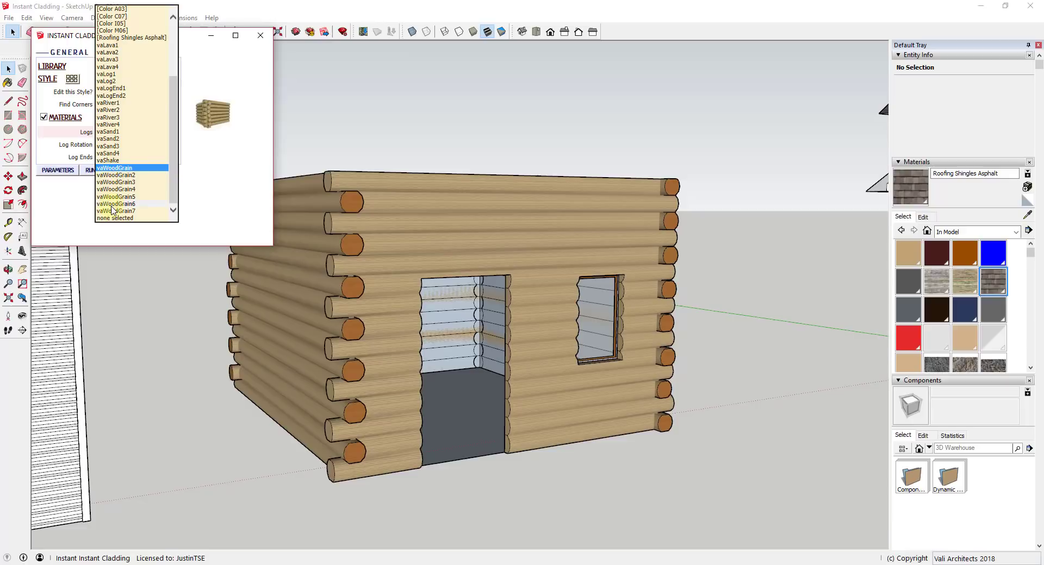
left_click(83, 199)
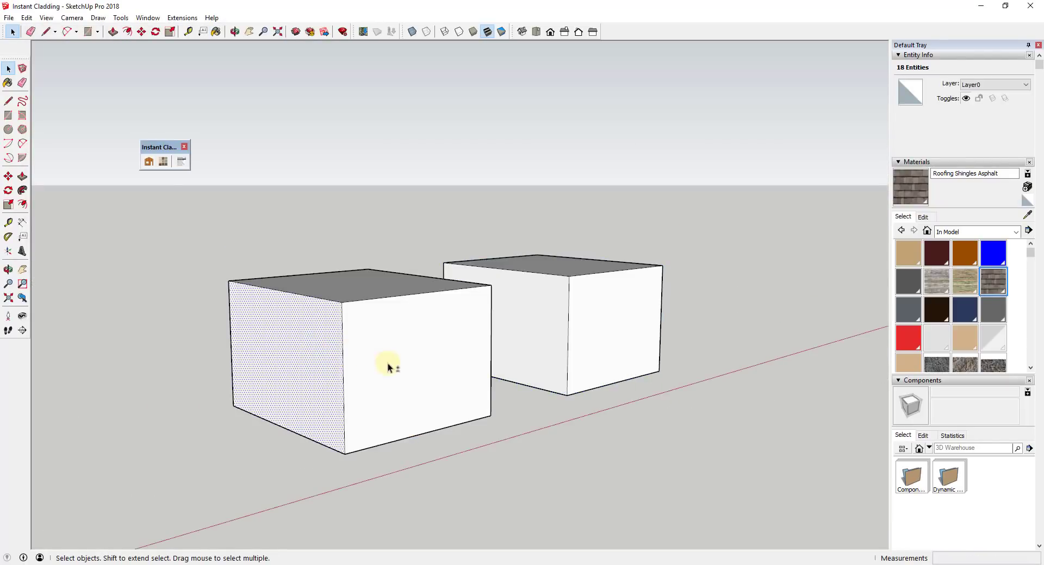
Clad the nearer plain box's two visible walls with Dovetail Log on Center cladding, setting the log extension to 12.
left_click(389, 366, "ctrl")
left_click(147, 161)
left_click(72, 79)
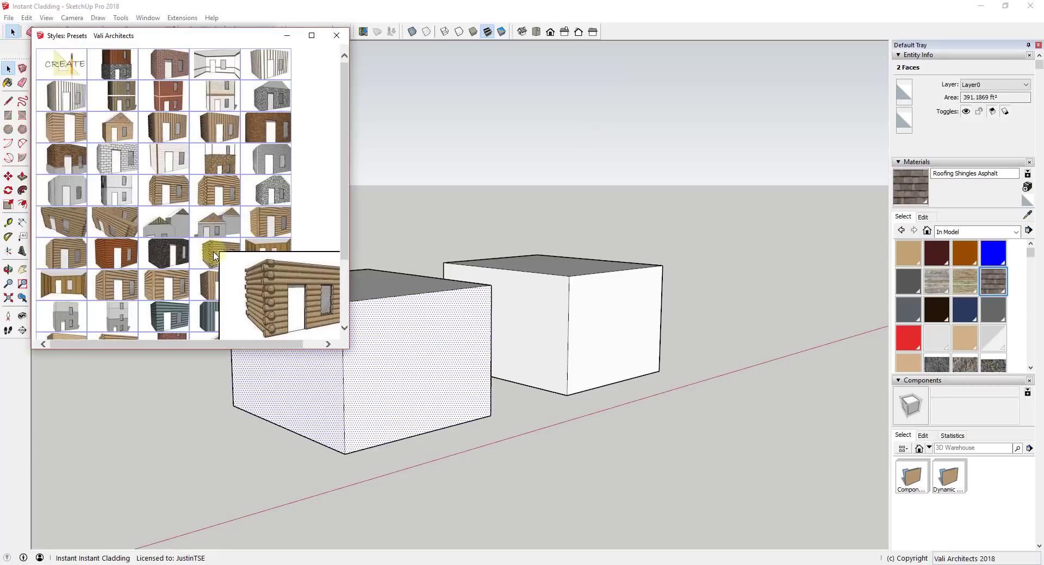
left_click(210, 188)
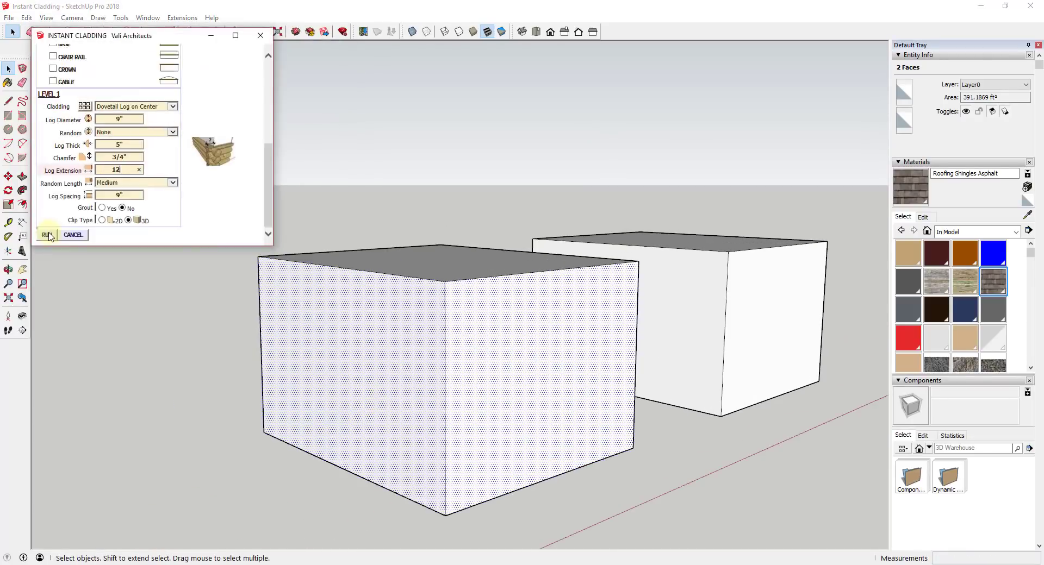
left_click(47, 235)
middle_click_drag(426, 361, 482, 468)
scroll(483, 467, "up", 3)
scroll(483, 467, "down", 10)
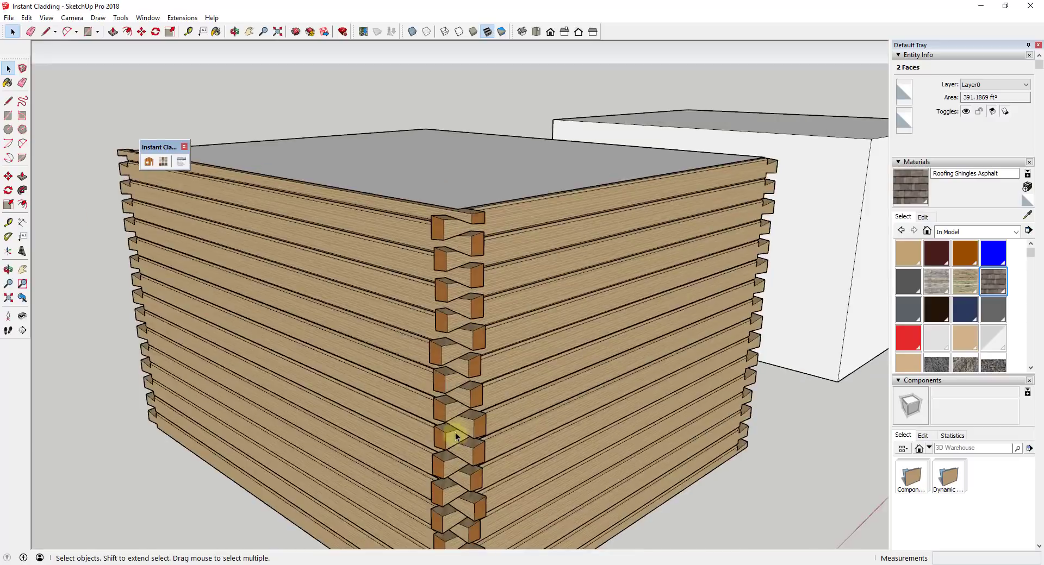
Select two walls of the remaining plain box and clad them with another preset style.
middle_click_drag(454, 431, 524, 341)
left_click(801, 331, "shift")
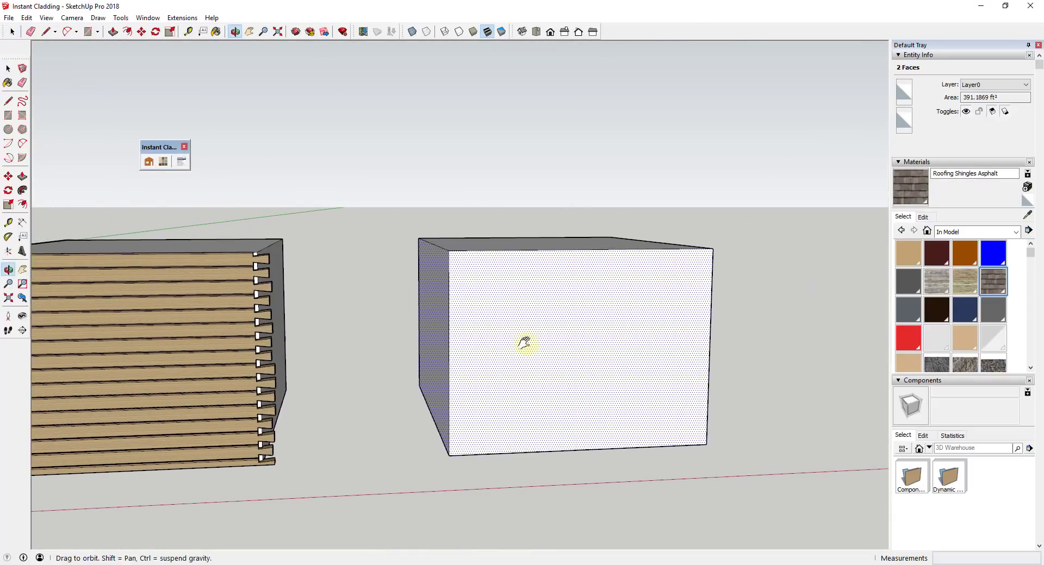
left_click(149, 162)
left_click(73, 79)
left_click(106, 139)
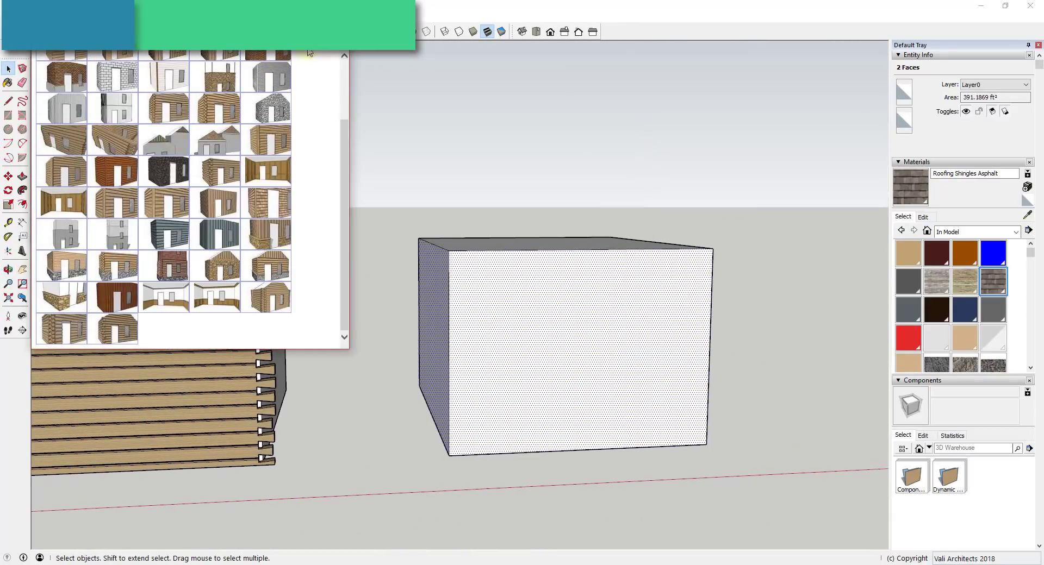
left_click(89, 169)
middle_click_drag(486, 333, 539, 343)
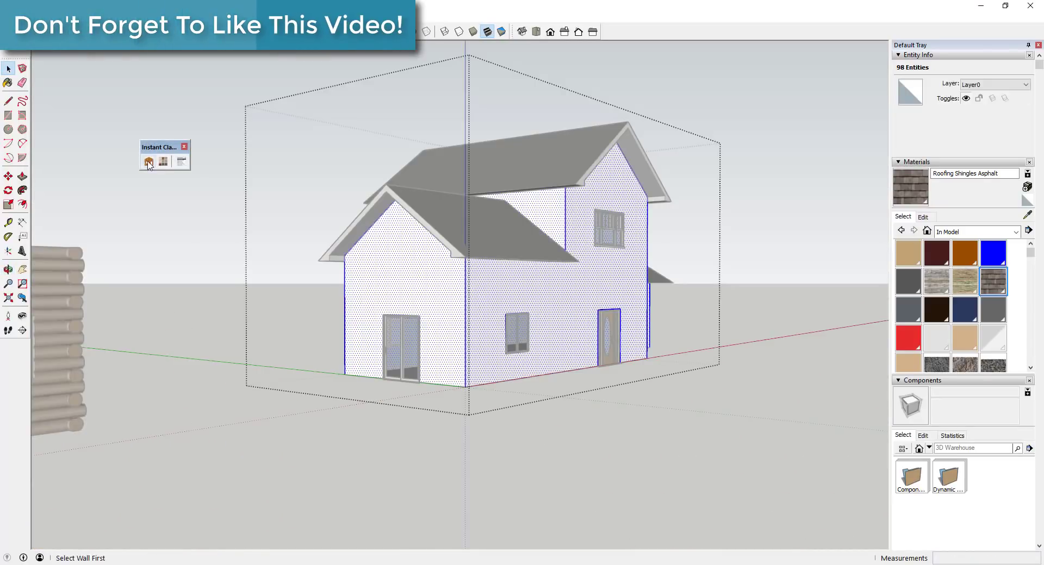
Choose a two-level stone-and-siding preset style for the selected house walls and open its style parameters.
left_click(148, 161)
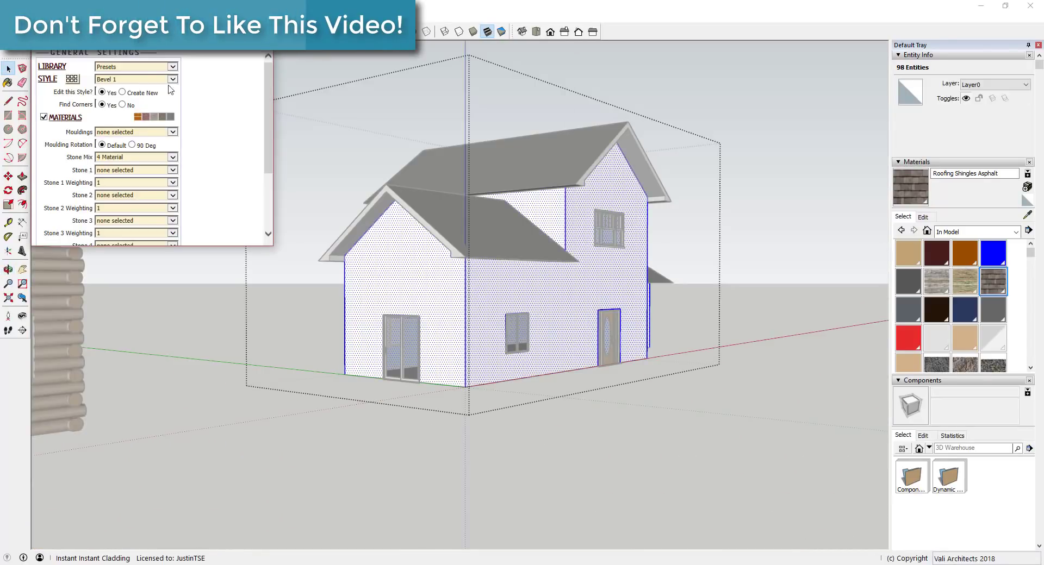
left_click(74, 84)
left_click(336, 36)
scroll(207, 144, "down", 5)
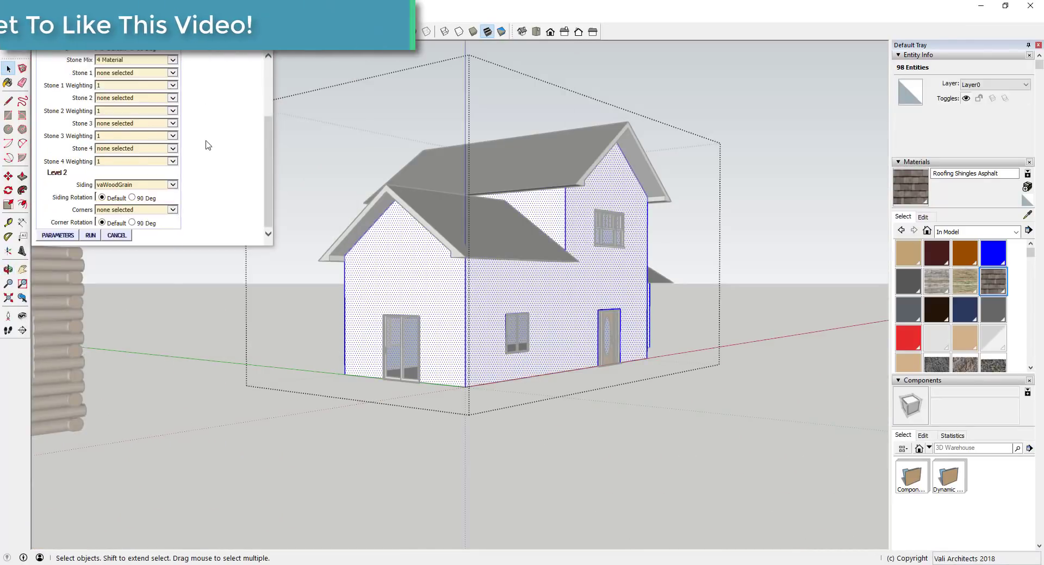
left_click(57, 236)
left_click(281, 61)
scroll(206, 133, "down", 4)
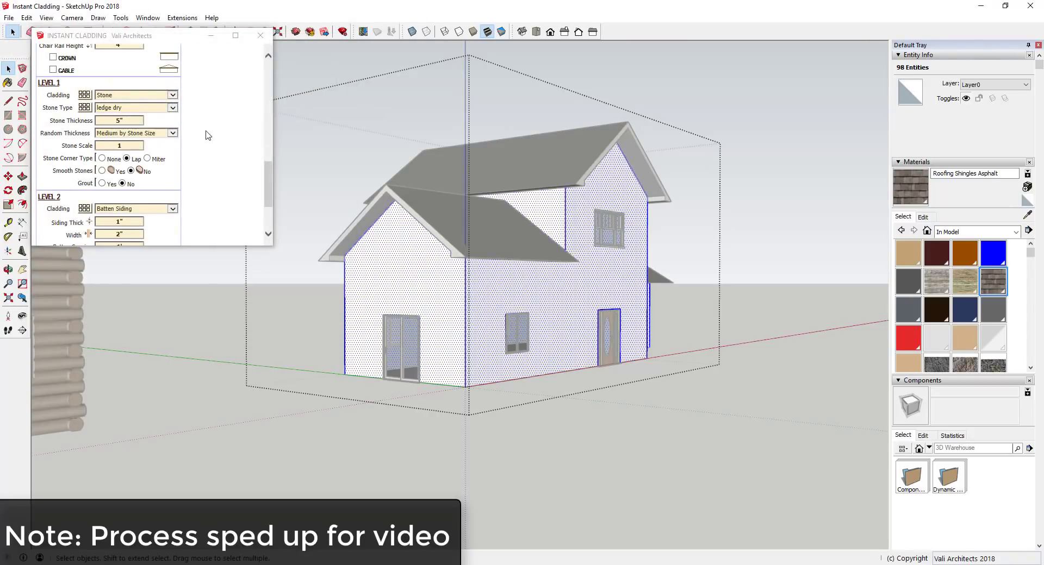
Change the upper level's cladding to horizontal siding and generate the house cladding above the ledge dry stone base.
left_click(157, 124)
left_click(87, 124)
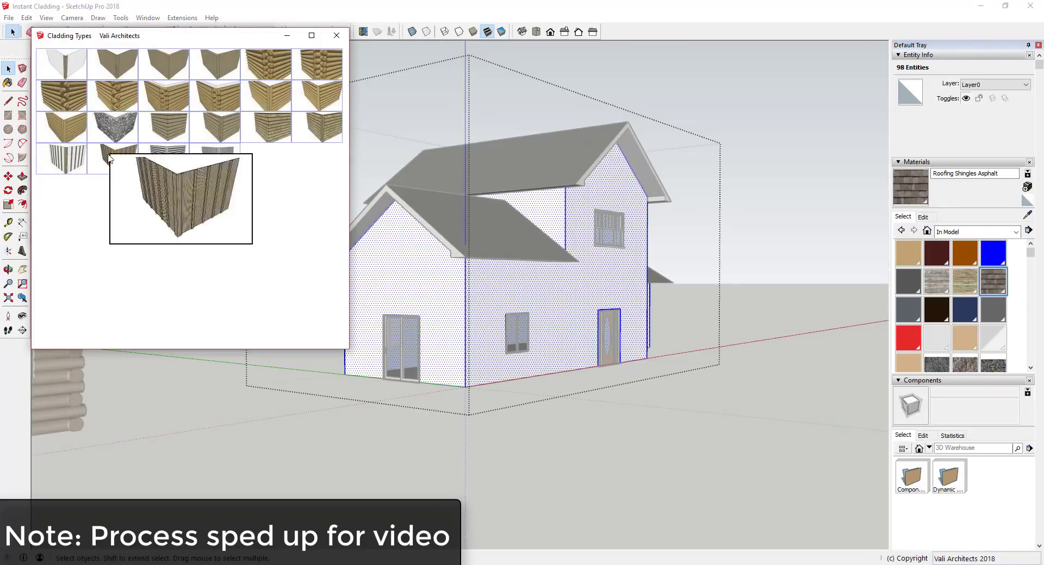
left_click(114, 126)
scroll(235, 132, "down", 2)
left_click(42, 237)
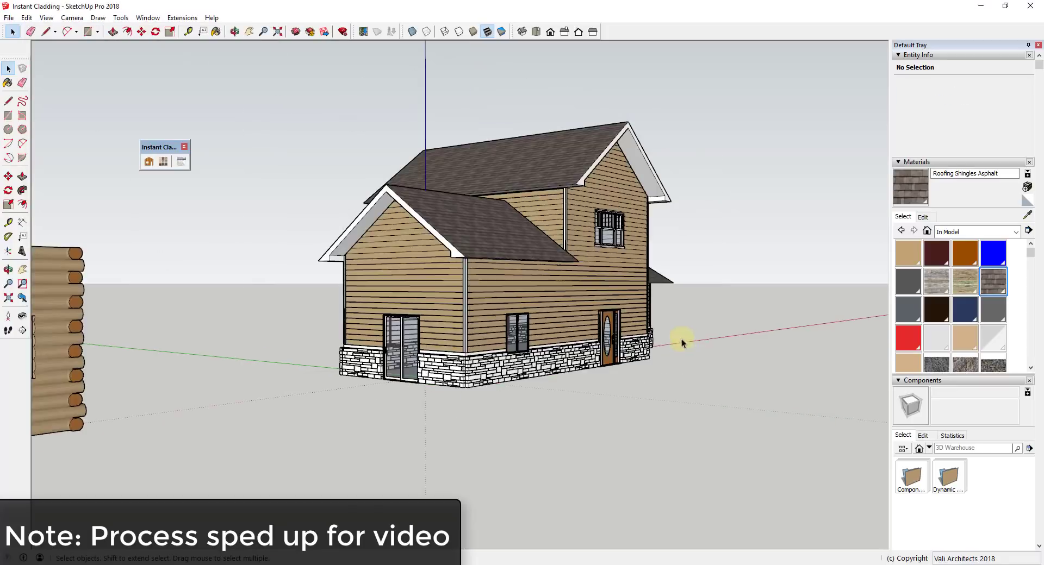
Select all of the stone cladding pieces around the base of the house.
middle_click_drag(680, 342, 512, 354)
scroll(512, 355, "up", 5)
double_click(498, 372)
left_click(266, 375)
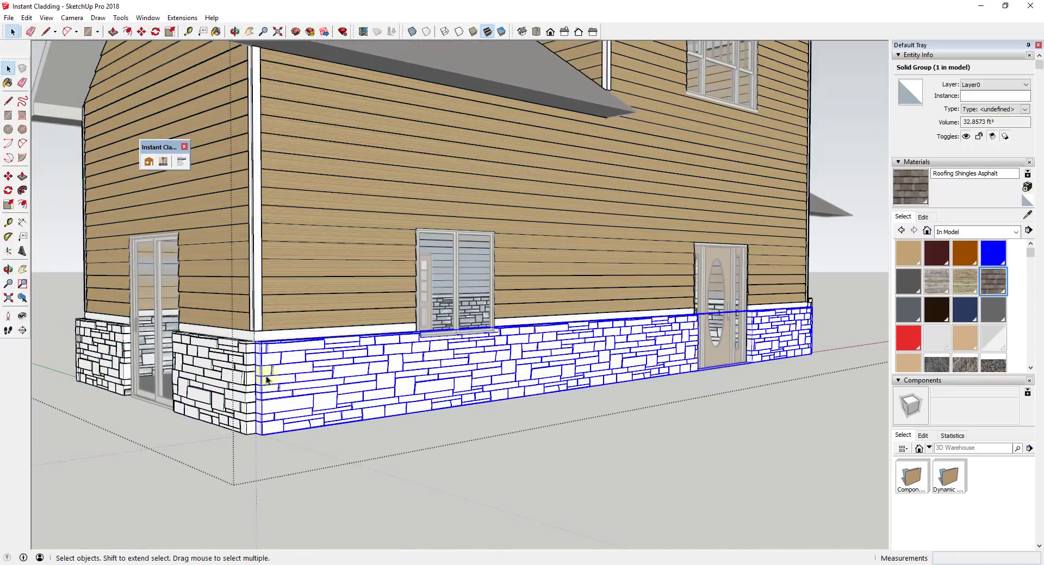
left_click(241, 374)
middle_click_drag(686, 366, 633, 340)
scroll(634, 340, "down", 3)
left_click_drag(844, 348, 251, 414)
Set up a Stone Mix 4 material for the selected stones, with vaRiver1 as Stone 1 and vaRiver2 as Stone 2.
left_click(162, 161)
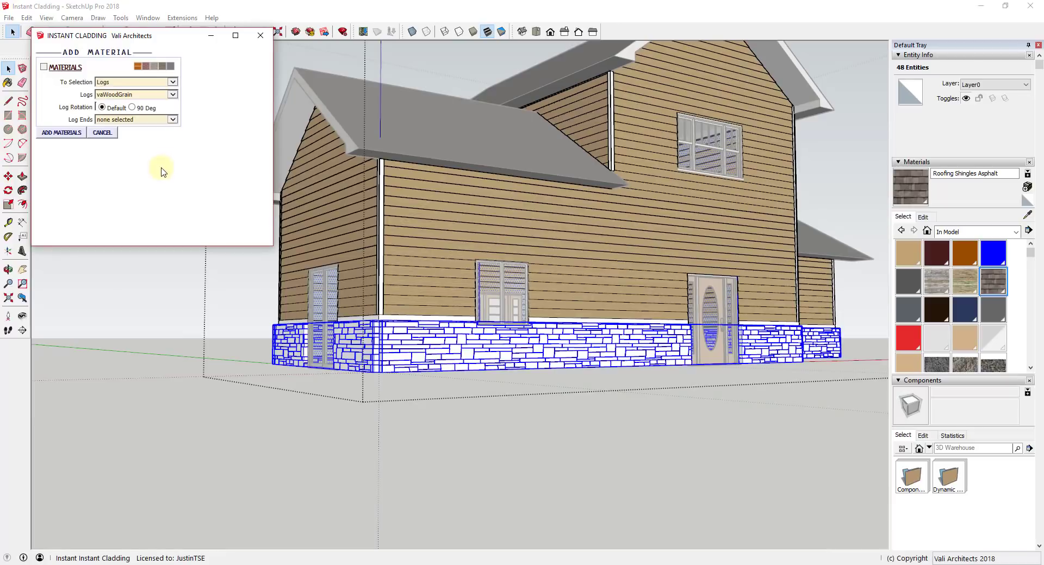
left_click(113, 98)
left_click(123, 96)
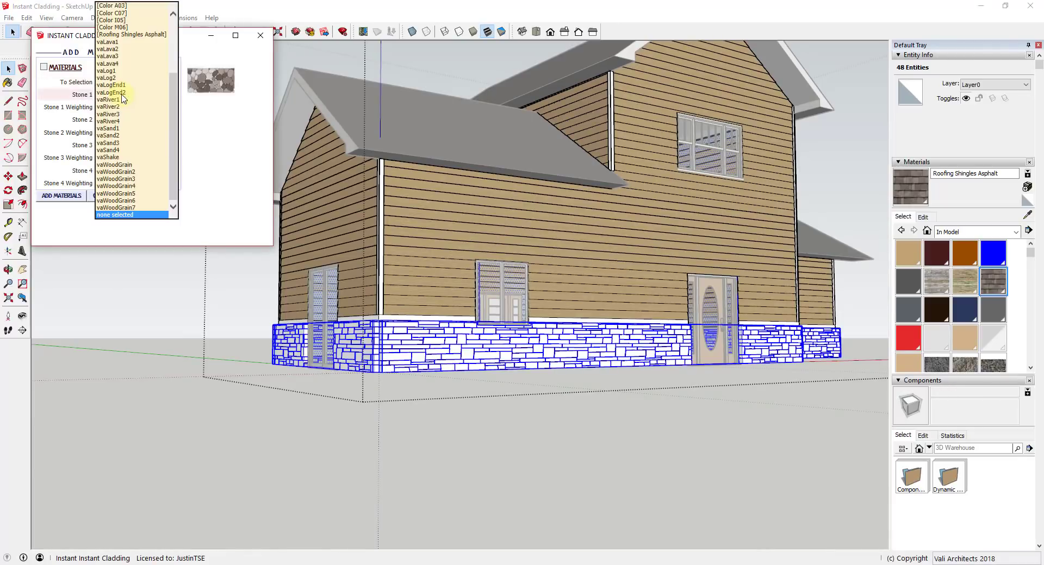
left_click(116, 112)
left_click(116, 119)
left_click(115, 122)
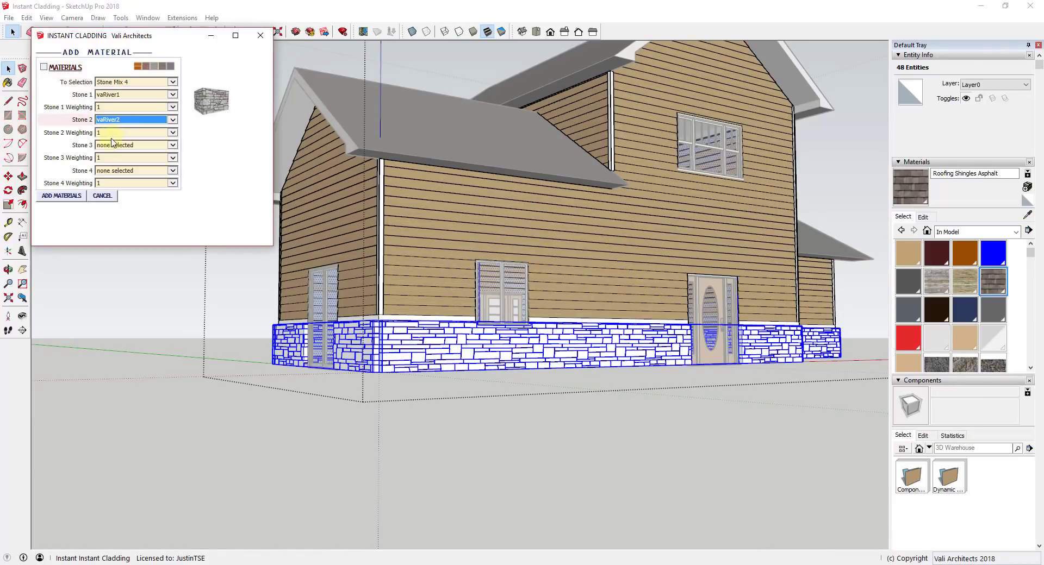
Choose the materials for Stone 3 and Stone 4 and add the mix to the house's stone base.
left_click(115, 146)
left_click(115, 116)
left_click(126, 172)
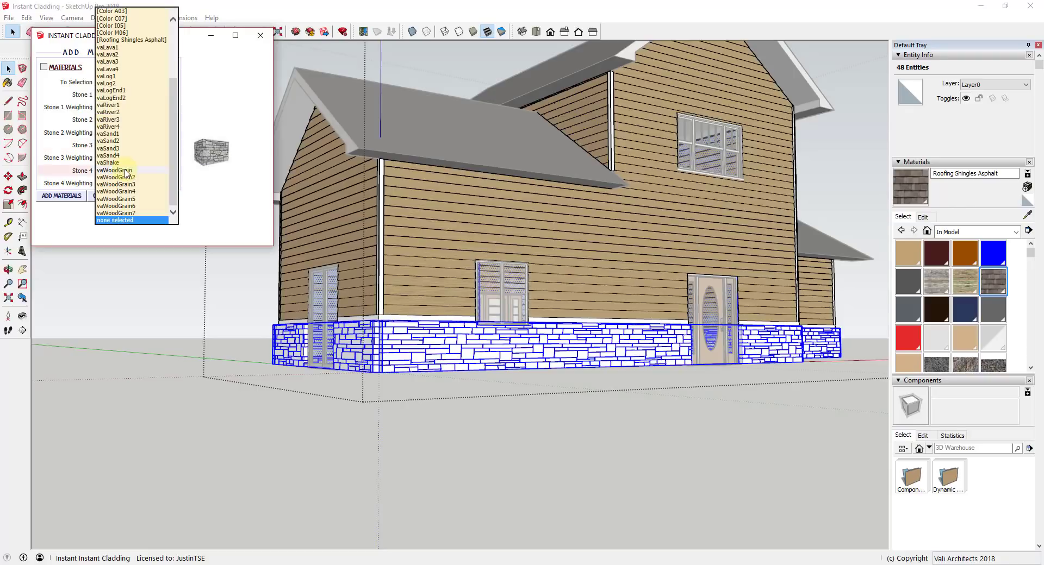
left_click(119, 134)
left_click(61, 196)
left_click(571, 384)
middle_click_drag(571, 384, 560, 419)
Clad the nearer plain box's two visible walls with a preset style of horizontal siding and corner trim.
key("space")
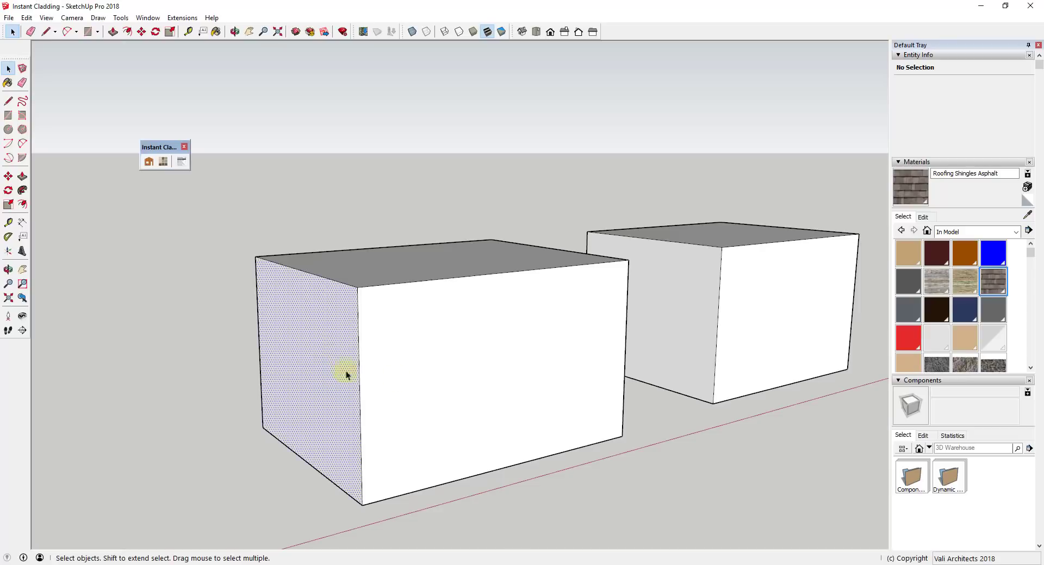
left_click(374, 380, "shift")
left_click(149, 163)
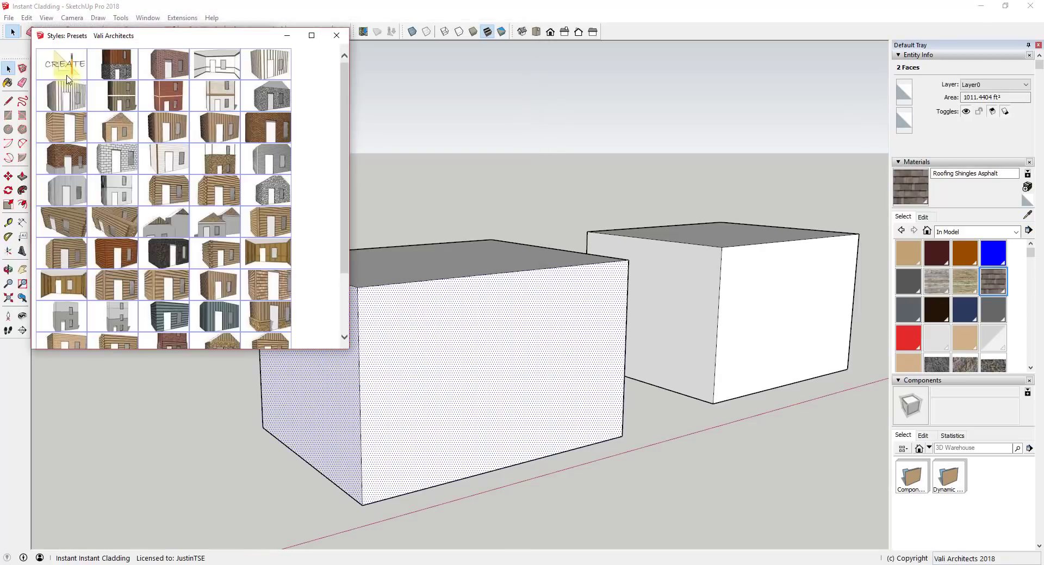
left_click(105, 198)
left_click(47, 235)
scroll(356, 380, "up", 6)
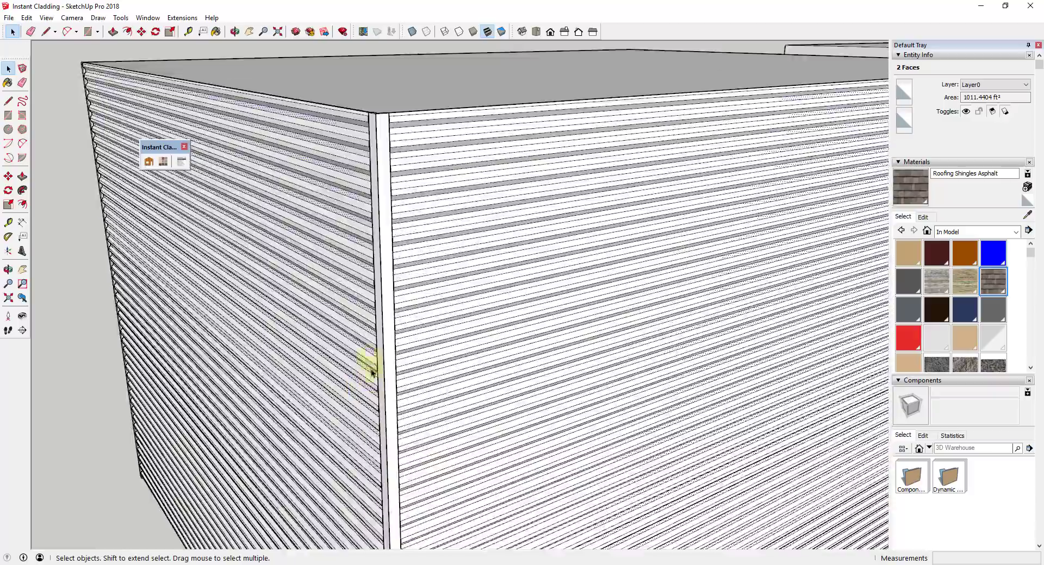
middle_click_drag(365, 363, 349, 386)
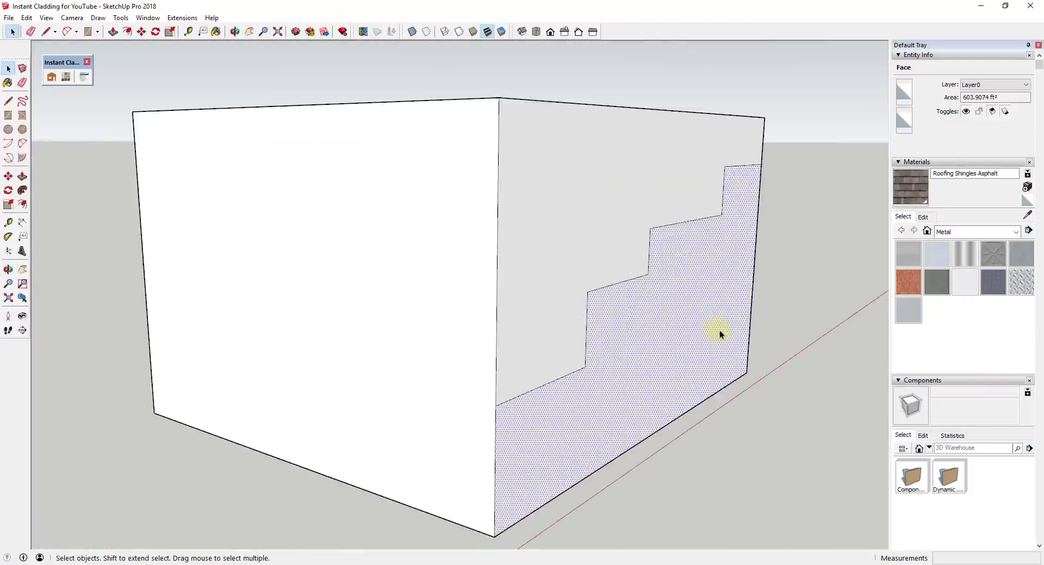
Clad the box's stepped wall face with the Below Gables Stone preset, using the vaRiver1 material and the villa stone type.
middle_click_drag(719, 331, 686, 309)
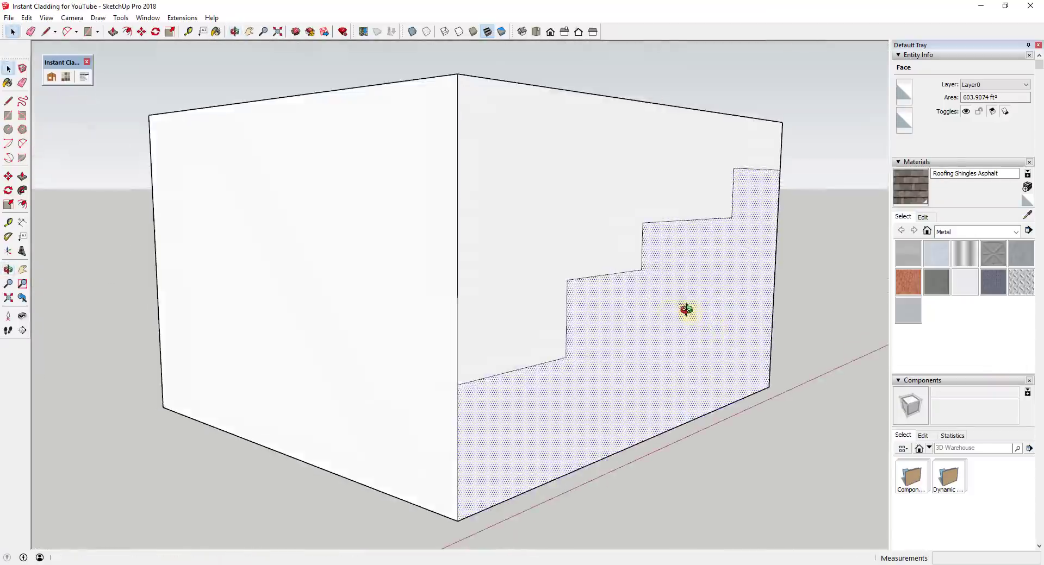
left_click(54, 79)
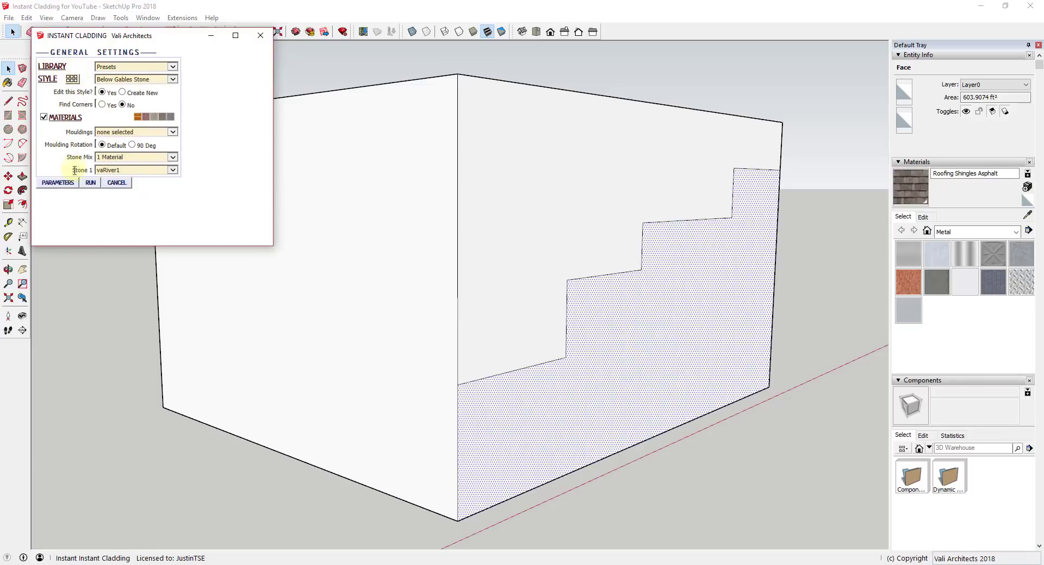
left_click(58, 182)
scroll(132, 186, "down", 2)
left_click(53, 179)
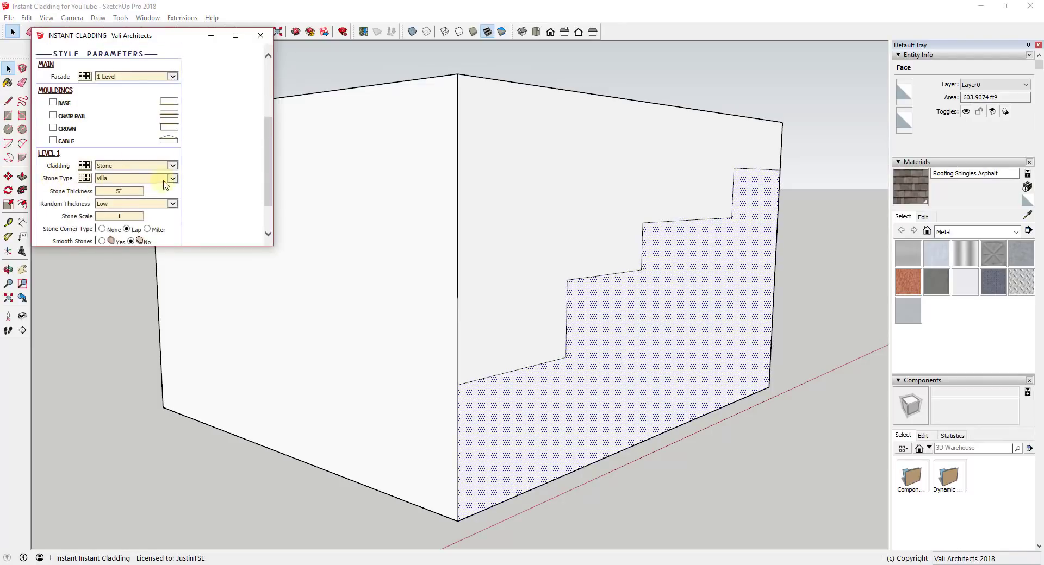
scroll(197, 168, "down", 2)
left_click(47, 235)
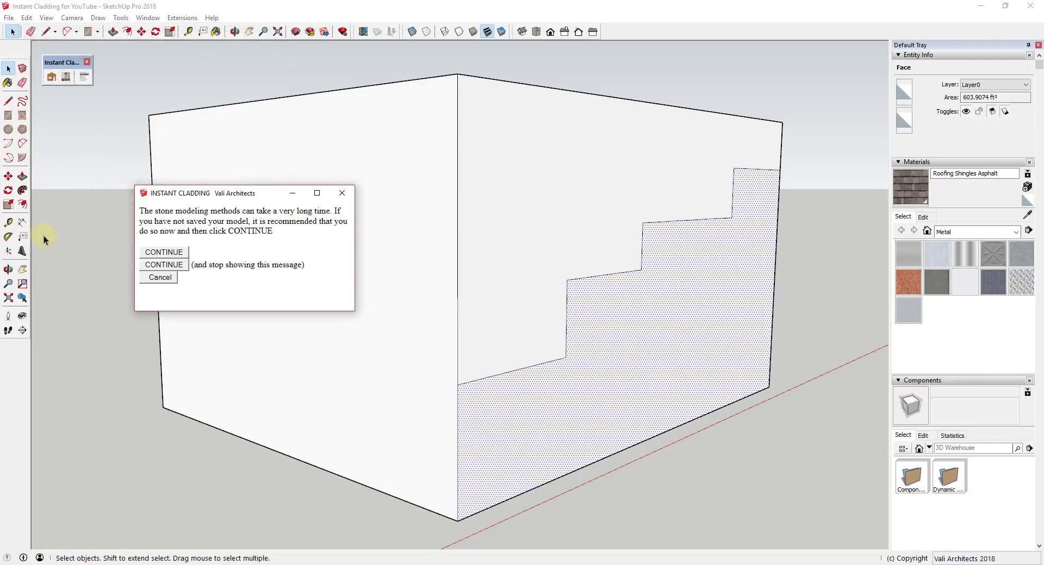
left_click(145, 250)
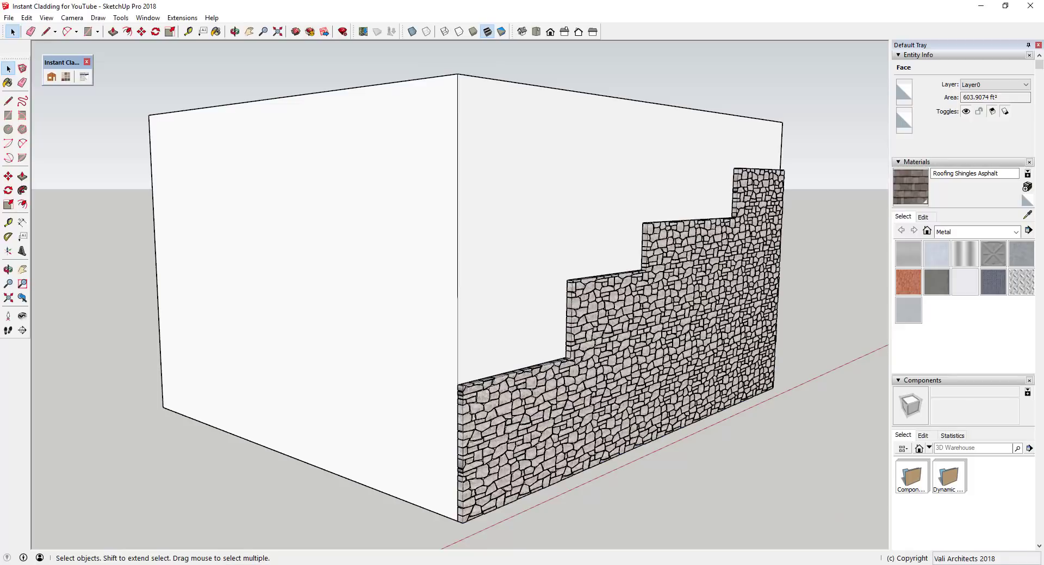
middle_click_drag(662, 323, 647, 299)
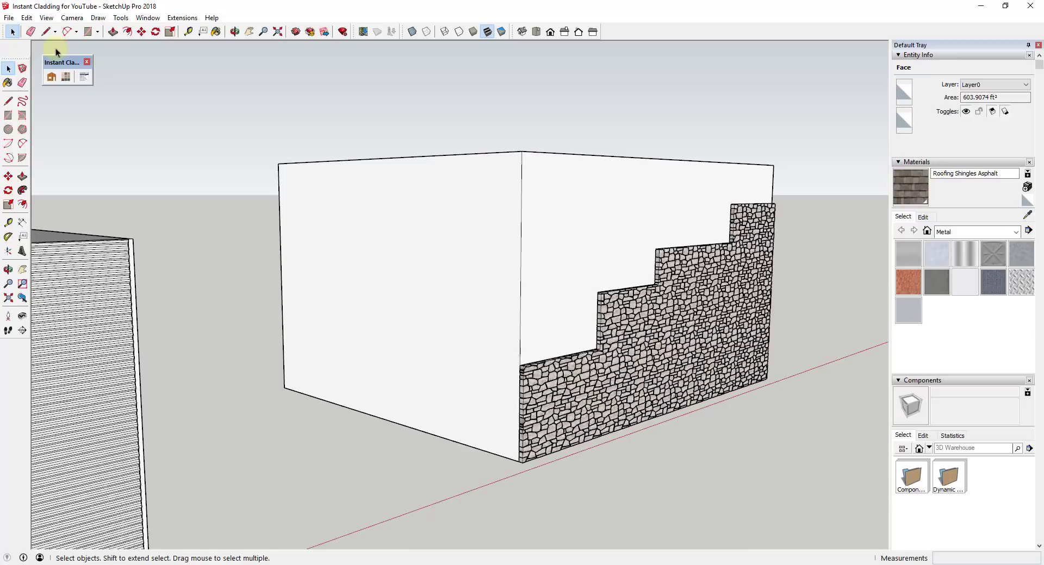